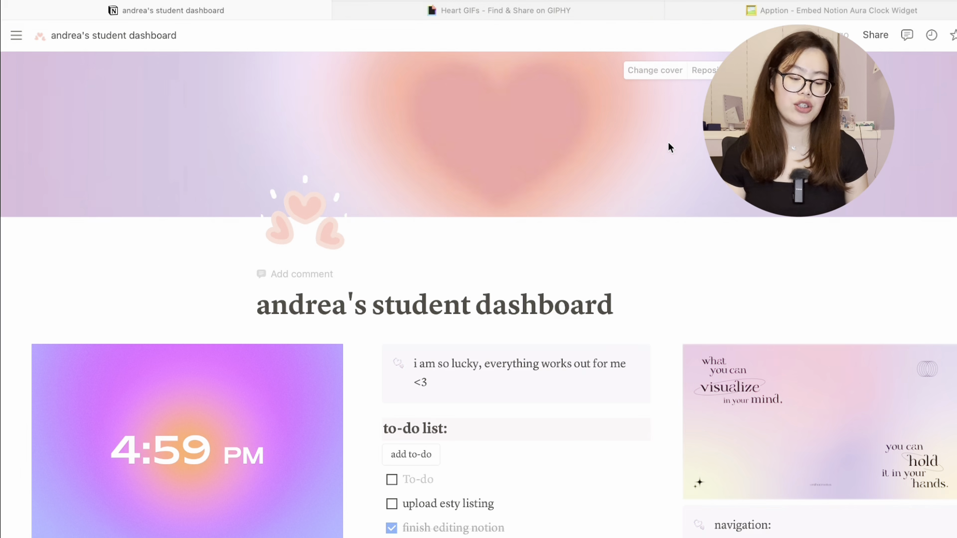
Step: View the gallery and upload options for changing the dashboard's cover image
{"action": "left_click", "coordinate": [655, 73]}
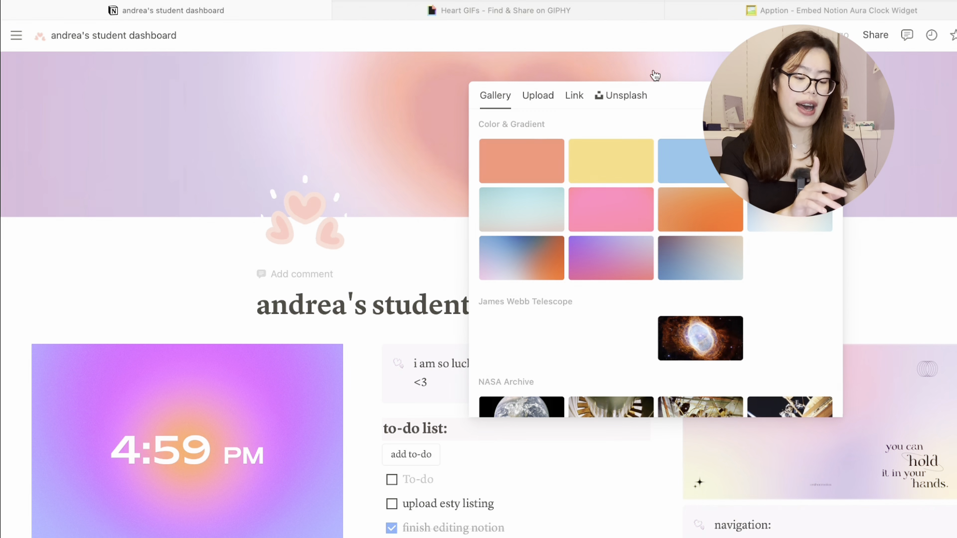
{"action": "left_click", "coordinate": [538, 95]}
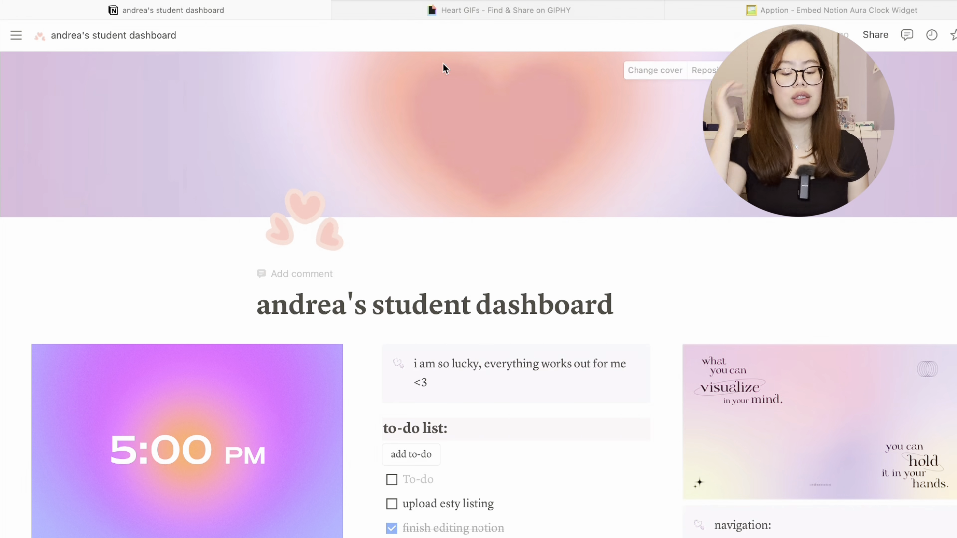
Step: Switch to GIPHY, search for "sanrio" and show the sticker results
{"action": "left_click", "coordinate": [468, 11]}
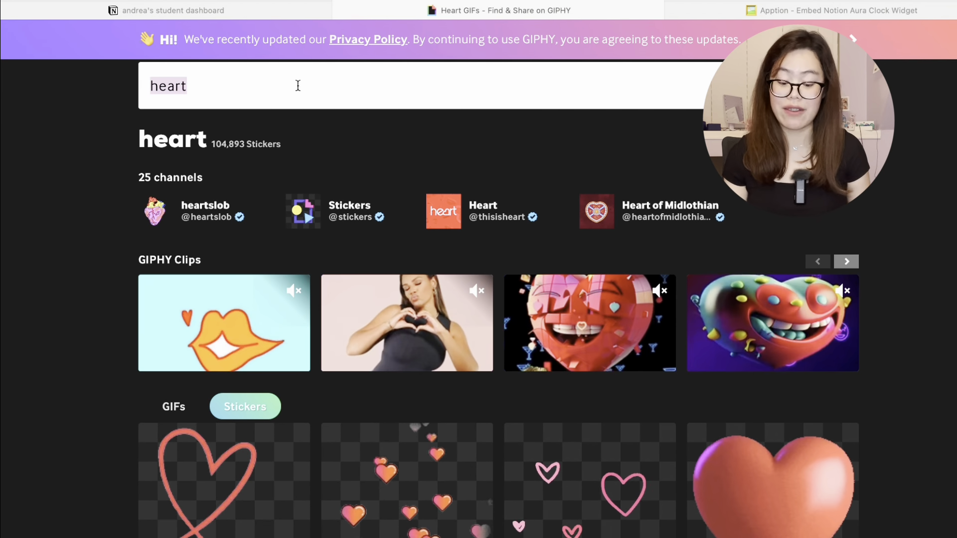
{"action": "type", "text": "sanrio"}
{"action": "key", "text": "Return"}
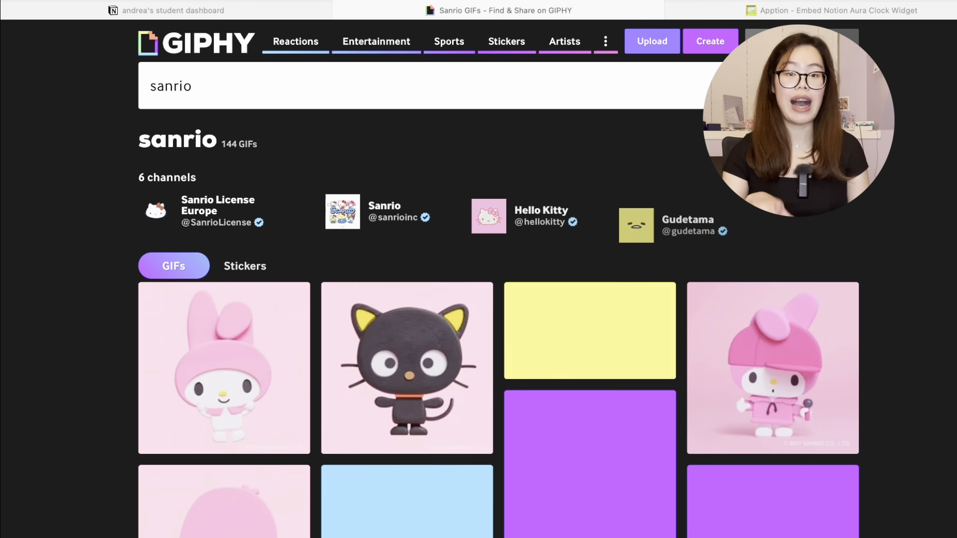
{"action": "scroll", "coordinate": [304, 183], "scroll_direction": "down", "scroll_amount": 3}
{"action": "left_click", "coordinate": [232, 140]}
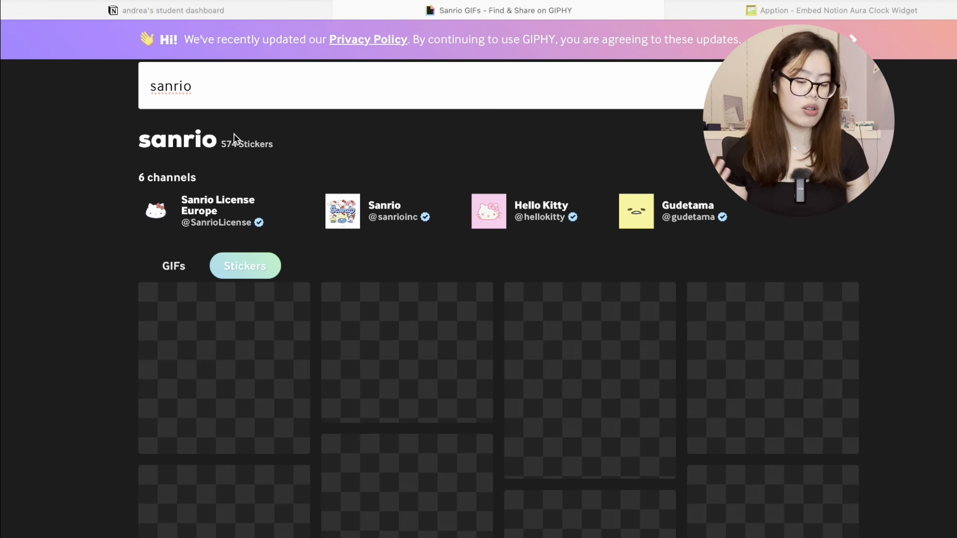
Step: Find the sticker of the white long-eared character with bubble tea and copy its GIF link
{"action": "scroll", "coordinate": [293, 271], "scroll_direction": "down", "scroll_amount": 3}
{"action": "scroll", "coordinate": [292, 271], "scroll_direction": "down", "scroll_amount": 3}
{"action": "scroll", "coordinate": [298, 382], "scroll_direction": "down", "scroll_amount": 10}
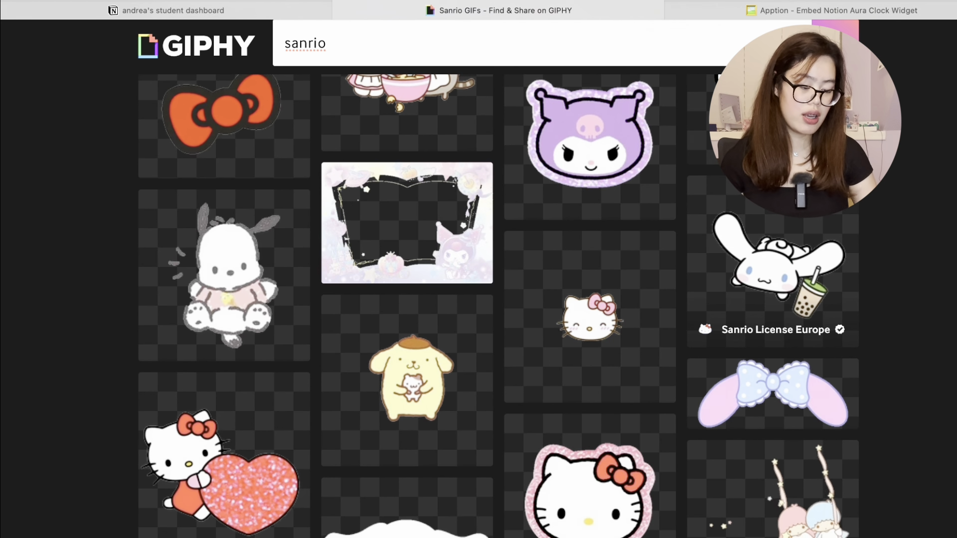
{"action": "left_click", "coordinate": [820, 189]}
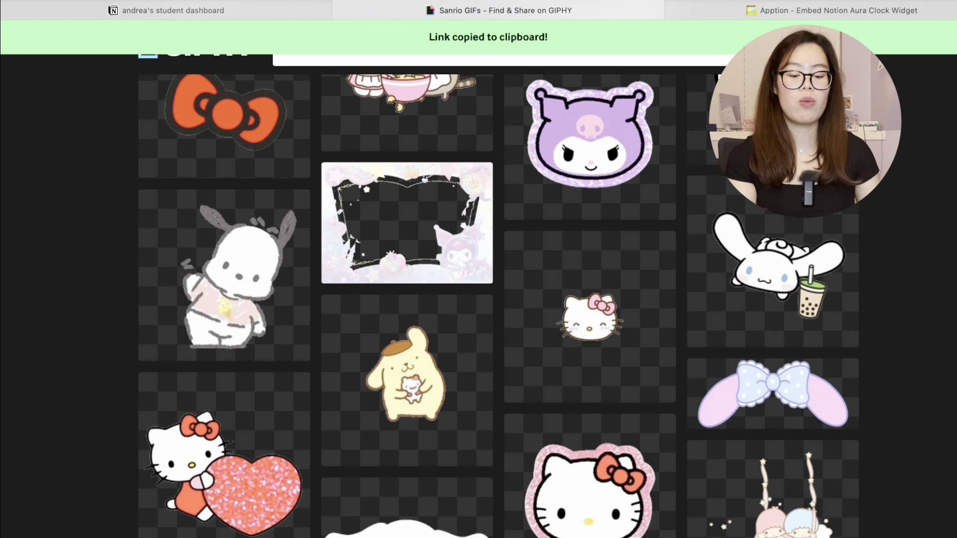
Step: Return to the Notion dashboard and replace the page icon with a custom image from the copied sticker link
{"action": "left_click", "coordinate": [305, 11]}
{"action": "left_click", "coordinate": [333, 210]}
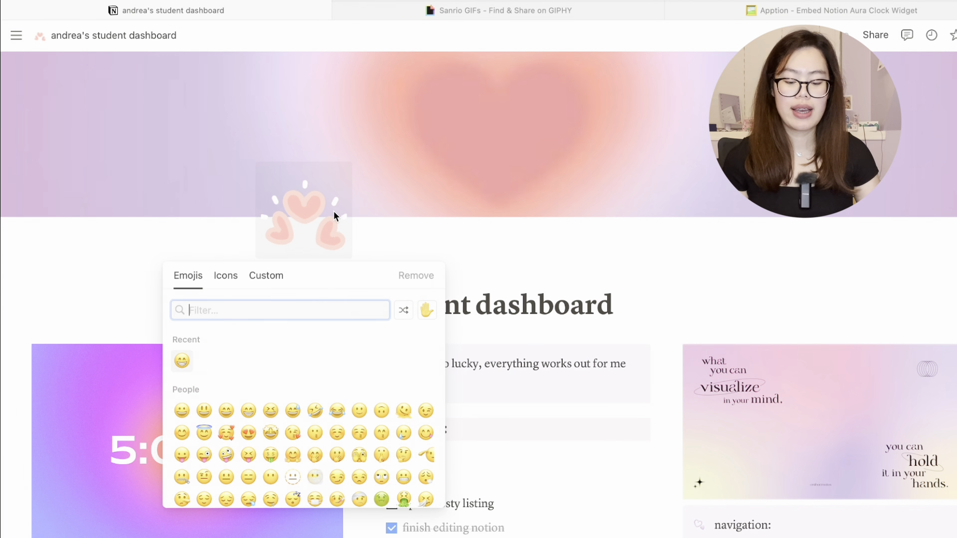
{"action": "left_click", "coordinate": [275, 278]}
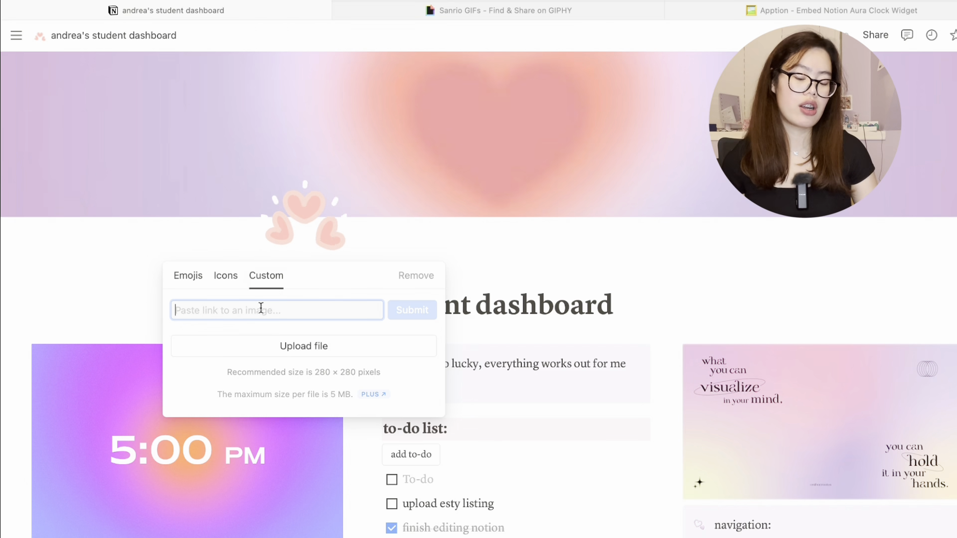
{"action": "left_click", "coordinate": [258, 310]}
{"action": "key", "text": "super+v"}
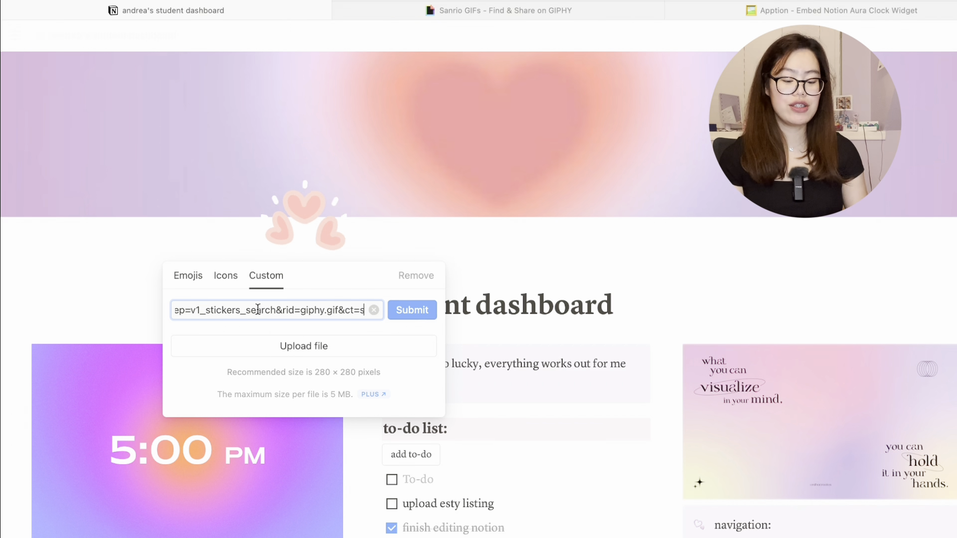
{"action": "key", "text": "Return"}
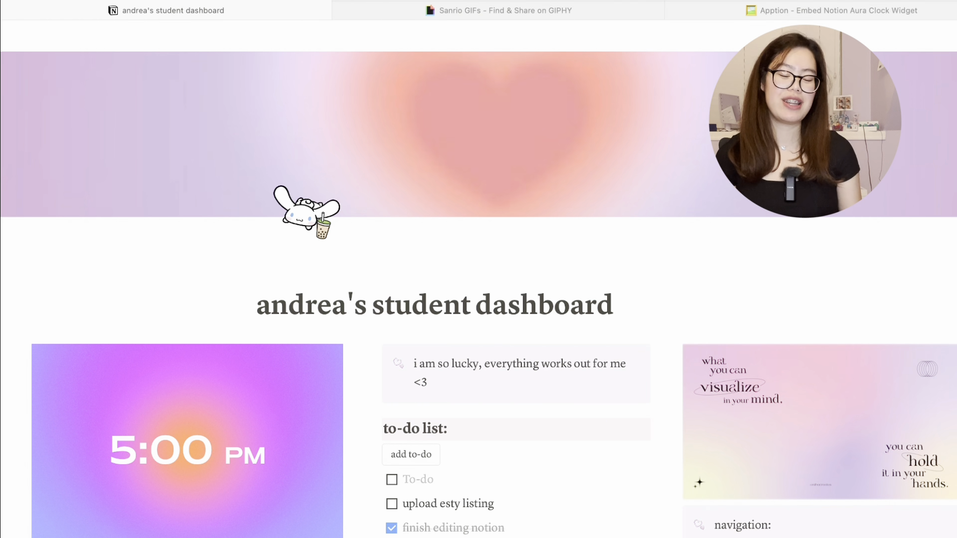
Step: Apply the same copied sticker link again as the page's custom icon
{"action": "left_click", "coordinate": [324, 199]}
{"action": "left_click", "coordinate": [266, 276]}
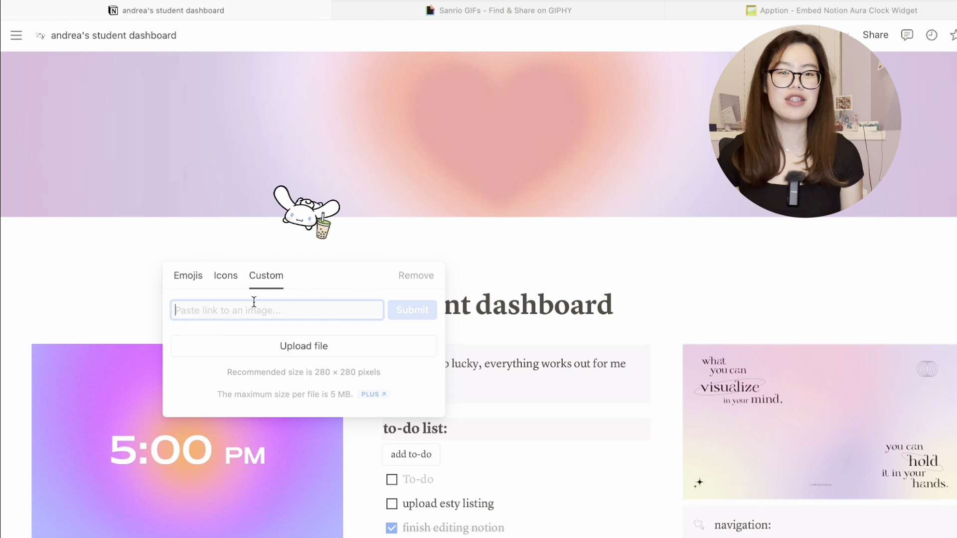
{"action": "key", "text": "super+v"}
{"action": "key", "text": "Return"}
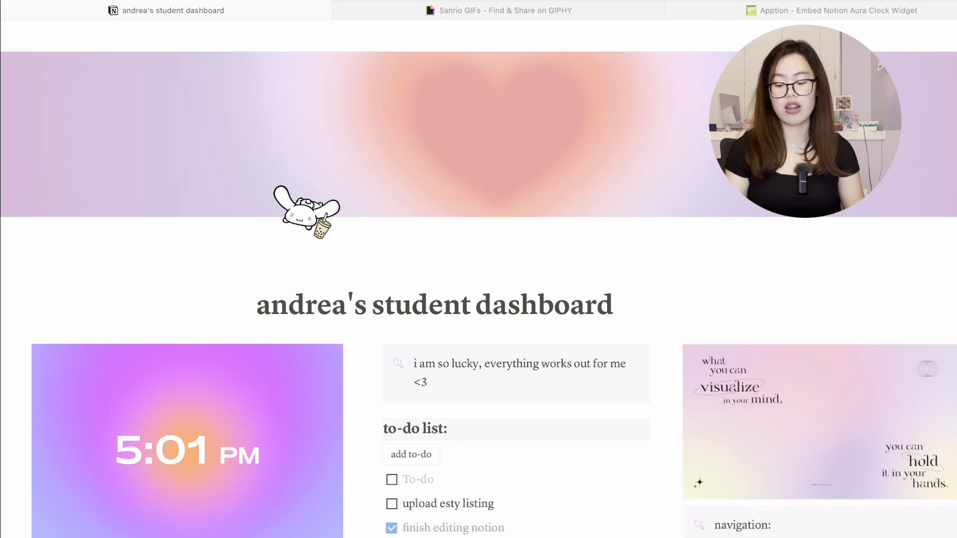
Step: Look through the Google results for "notion clock", including the Indify widgets result, and close the search
{"action": "scroll", "coordinate": [164, 242], "scroll_direction": "down", "scroll_amount": 4}
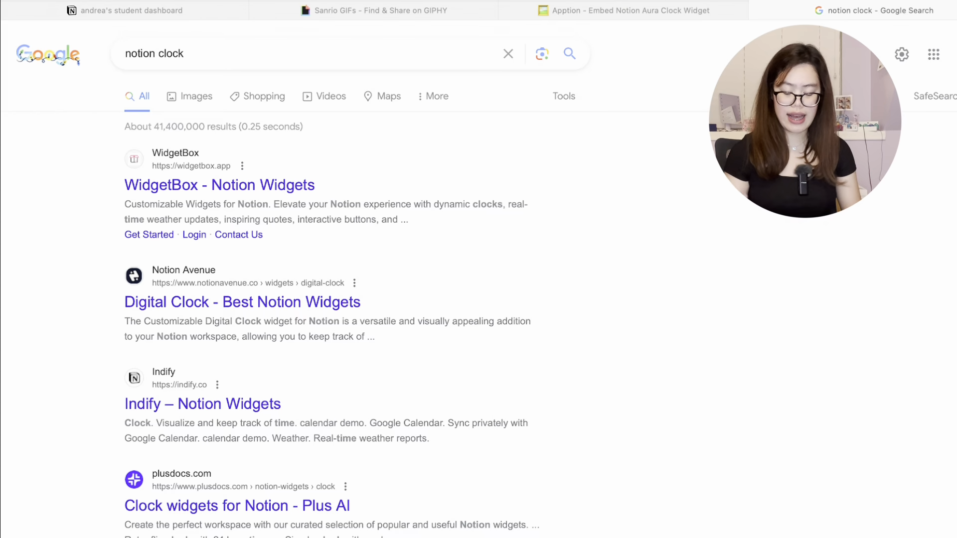
{"action": "scroll", "coordinate": [851, 221], "scroll_direction": "down", "scroll_amount": 3}
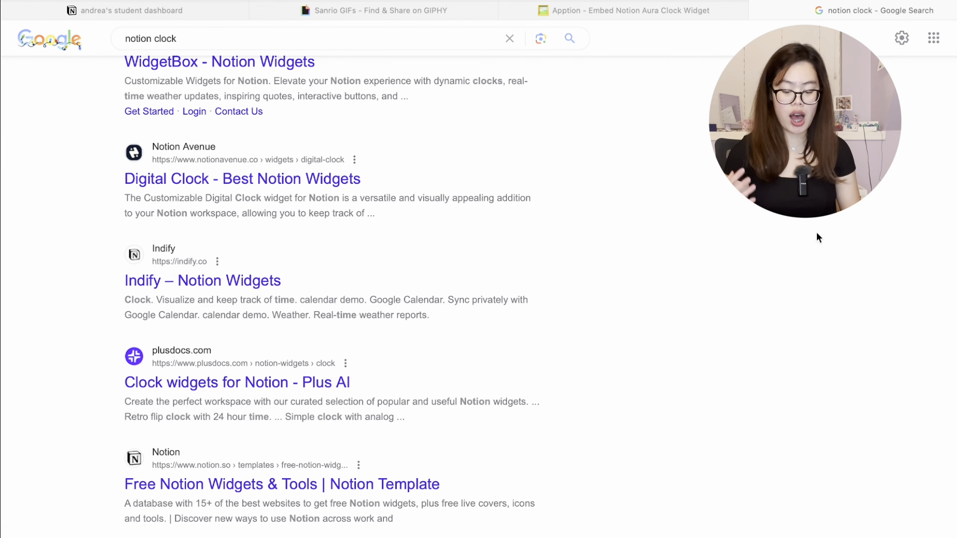
{"action": "scroll", "coordinate": [480, 269], "scroll_direction": "up", "scroll_amount": 2}
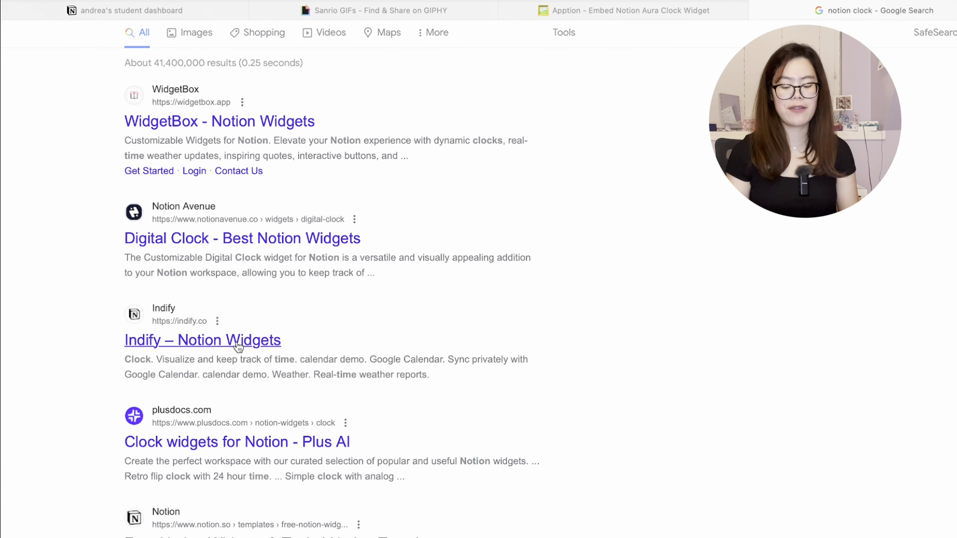
{"action": "left_click", "coordinate": [238, 343]}
{"action": "key", "text": "super+w"}
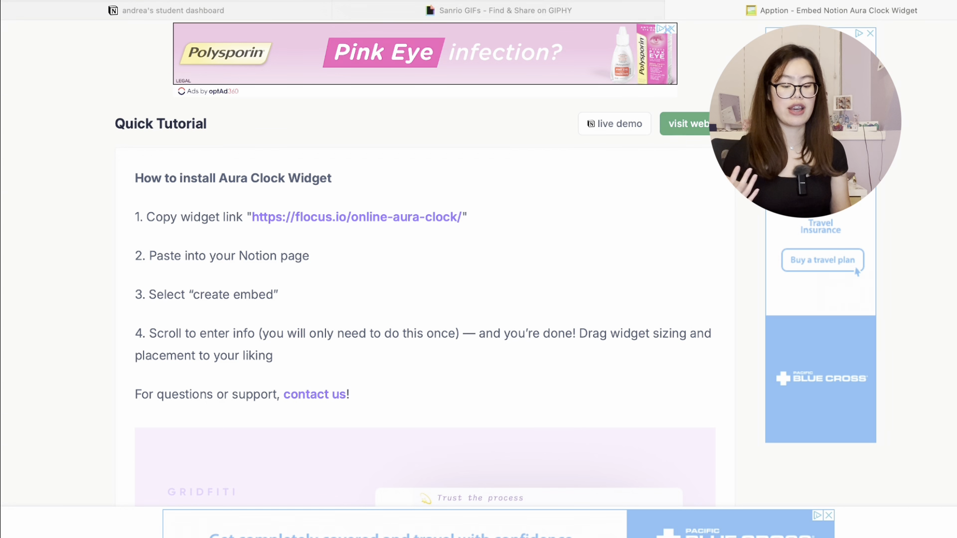
Step: Search the web for the aura clock Notion widget and open Apption's Embed Notion Aura Clock Widget result
{"action": "key", "text": "super+l"}
{"action": "type", "text": "aura"}
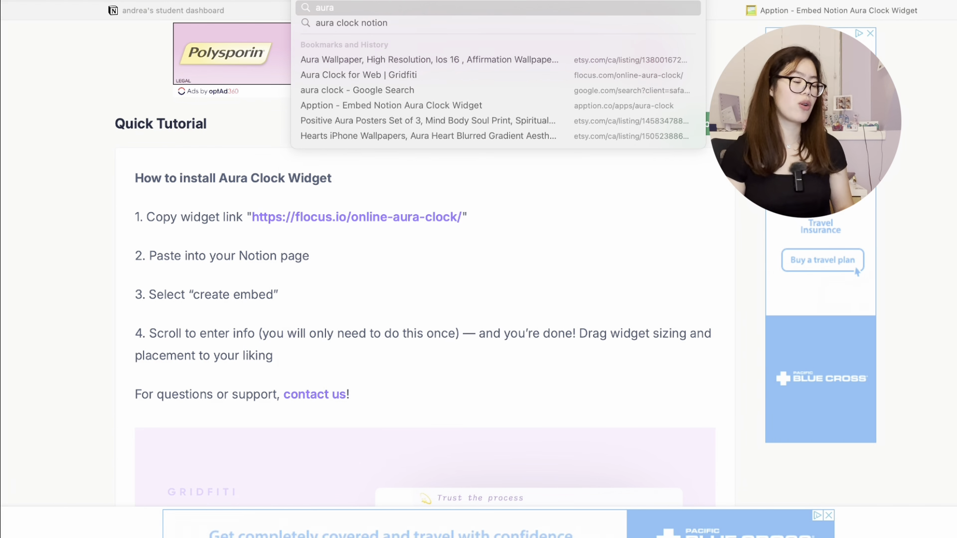
{"action": "type", "text": " clock ntoion"}
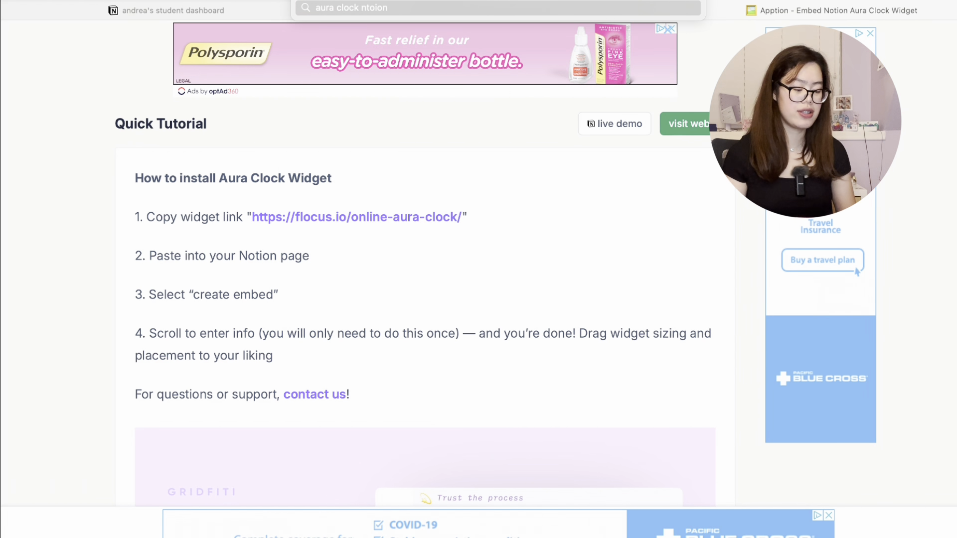
{"action": "key", "text": "Return"}
{"action": "scroll", "coordinate": [291, 227], "scroll_direction": "down", "scroll_amount": 1}
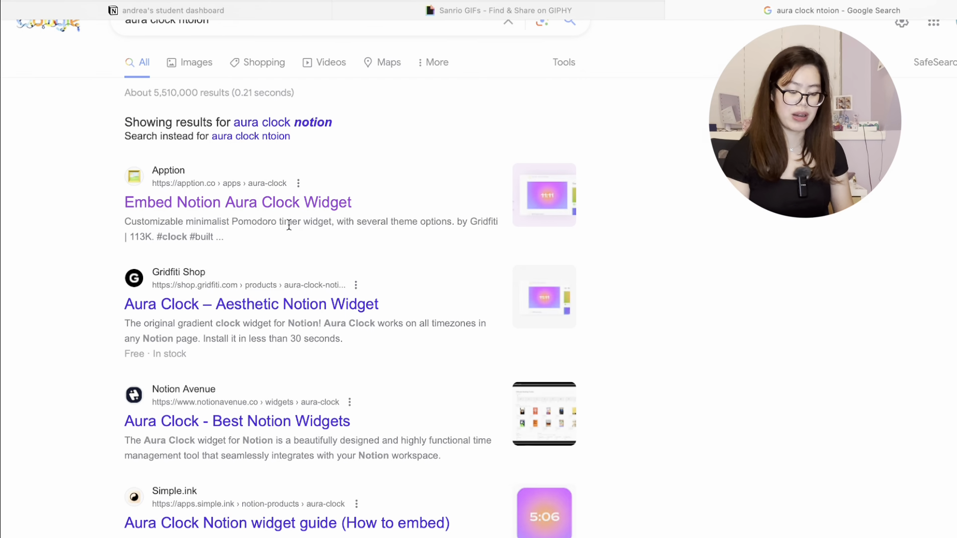
{"action": "scroll", "coordinate": [289, 213], "scroll_direction": "down", "scroll_amount": 2}
{"action": "scroll", "coordinate": [289, 213], "scroll_direction": "up", "scroll_amount": 3}
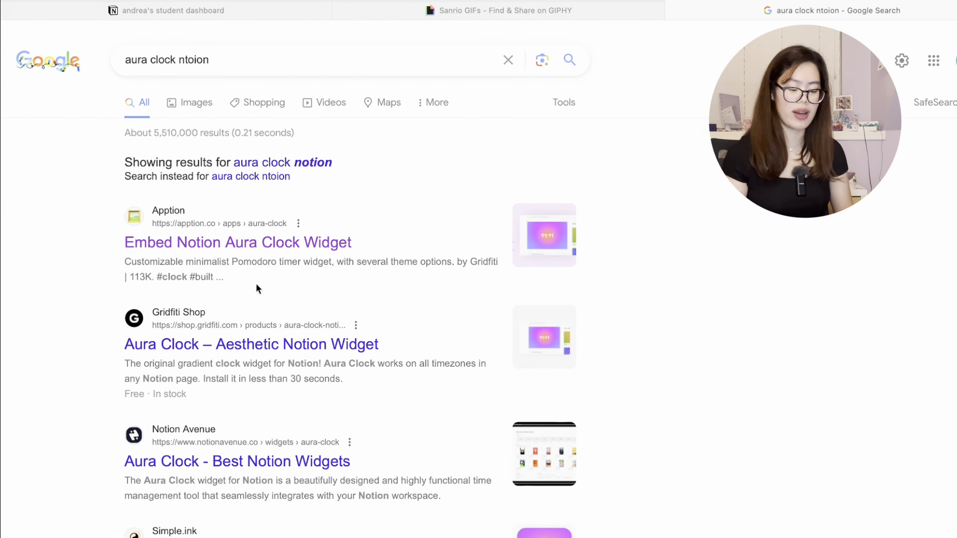
{"action": "left_click", "coordinate": [255, 239]}
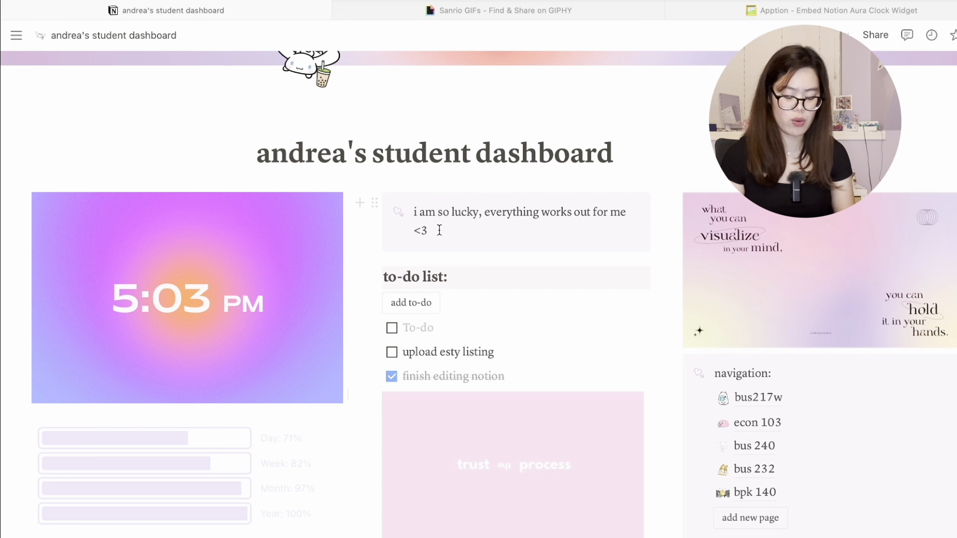
Step: Delete and retype the "<3" at the end of the affirmation callout
{"action": "key", "text": "BackSpace"}
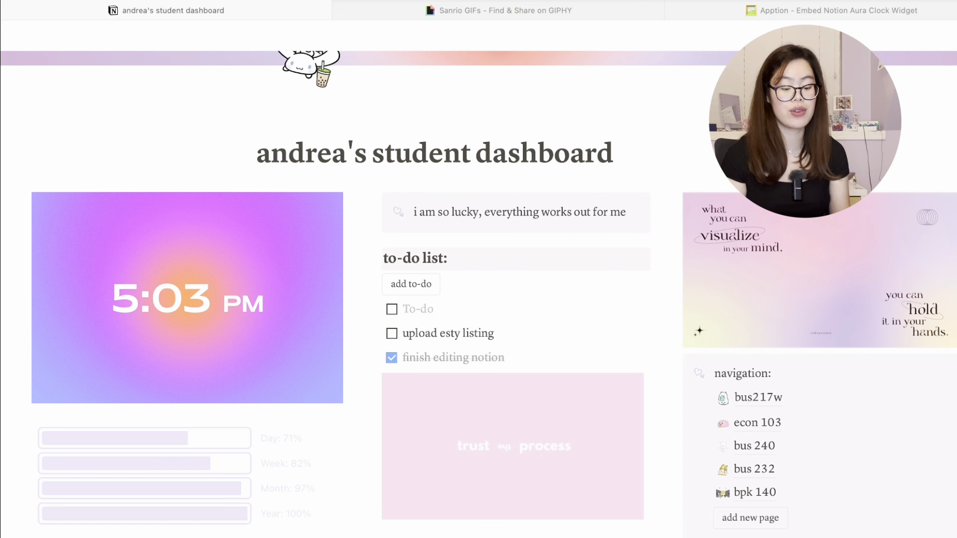
{"action": "type", "text": "<3"}
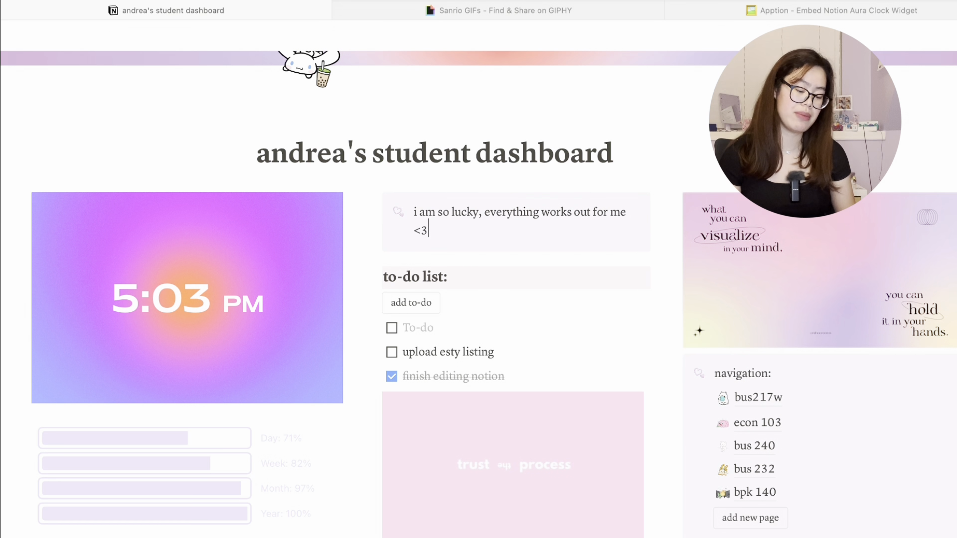
Step: Insert an empty image block below the assignment/to-do tracker table
{"action": "scroll", "coordinate": [521, 444], "scroll_direction": "down", "scroll_amount": 3}
{"action": "scroll", "coordinate": [521, 444], "scroll_direction": "up", "scroll_amount": 2}
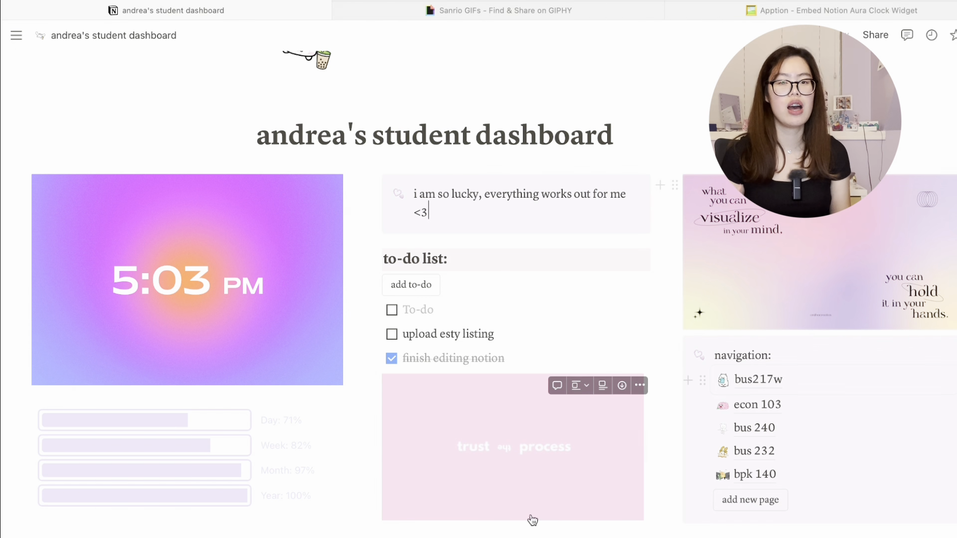
{"action": "scroll", "coordinate": [531, 513], "scroll_direction": "down", "scroll_amount": 3}
{"action": "scroll", "coordinate": [863, 200], "scroll_direction": "up", "scroll_amount": 3}
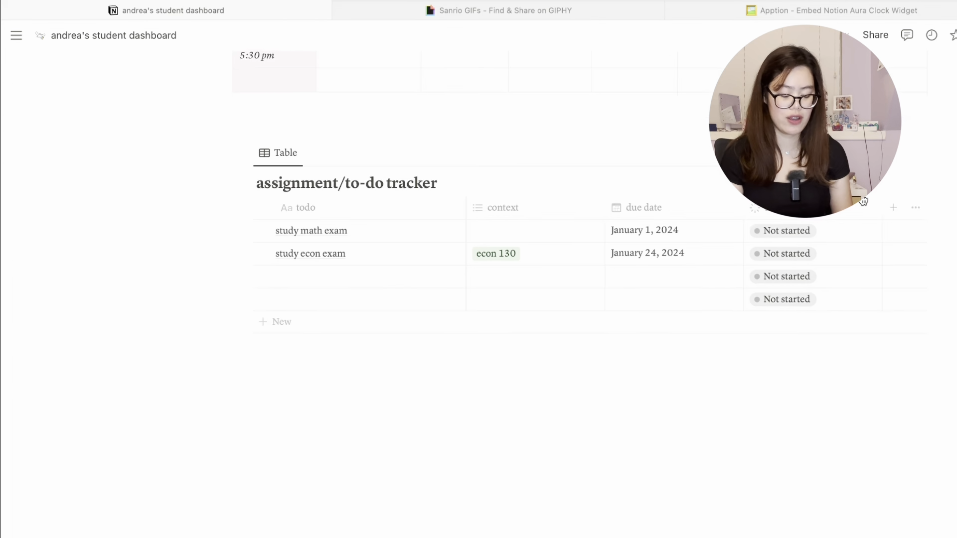
{"action": "scroll", "coordinate": [391, 487], "scroll_direction": "up", "scroll_amount": 1}
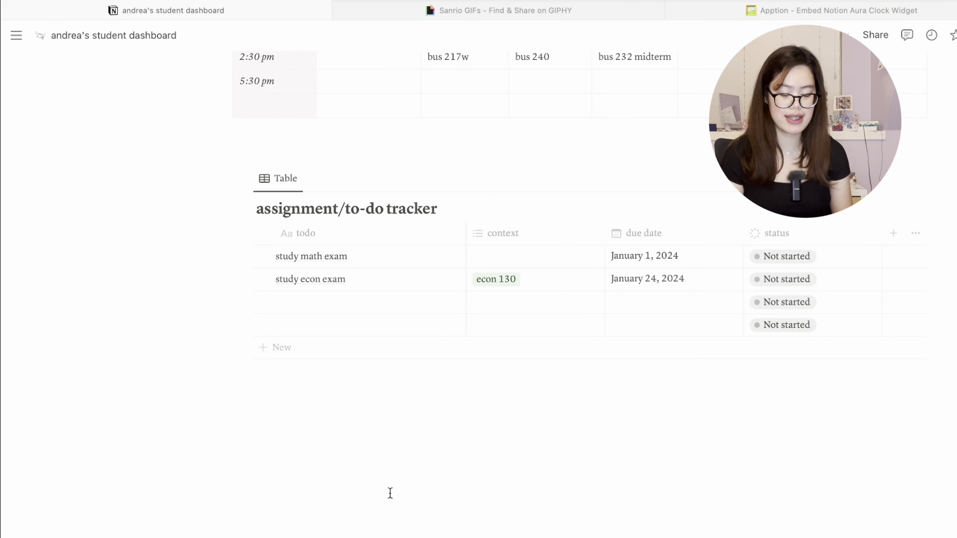
{"action": "left_click", "coordinate": [391, 487]}
{"action": "type", "text": "/"}
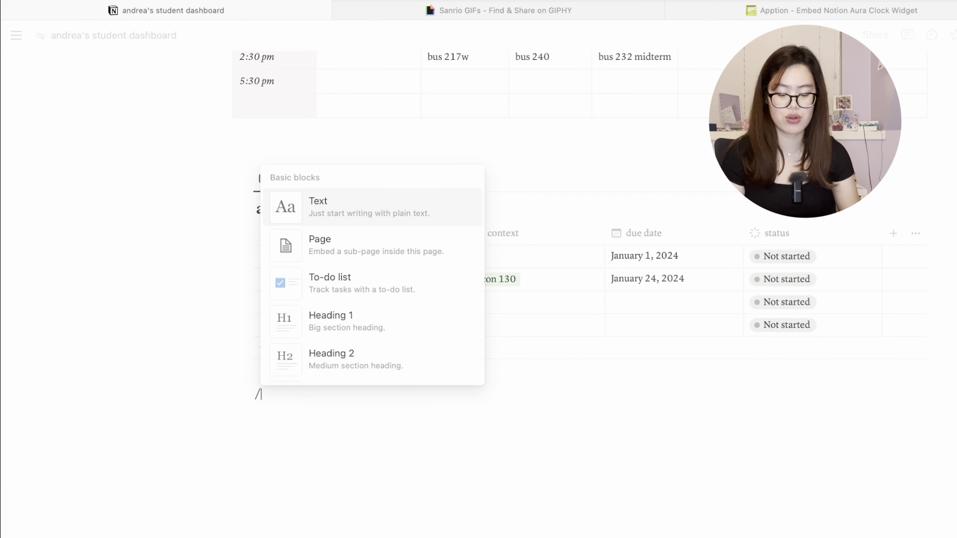
{"action": "scroll", "coordinate": [393, 274], "scroll_direction": "down", "scroll_amount": 6}
{"action": "scroll", "coordinate": [393, 273], "scroll_direction": "up", "scroll_amount": 2}
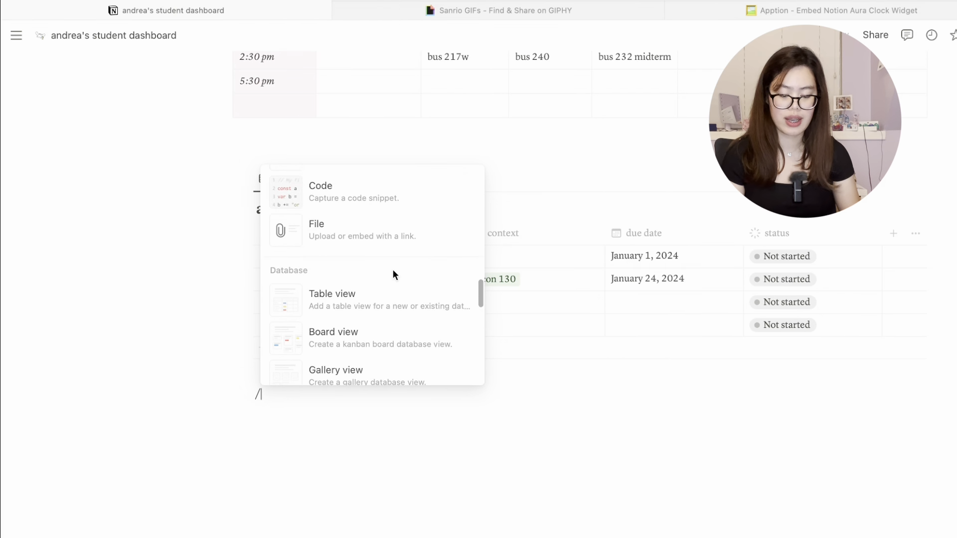
{"action": "scroll", "coordinate": [393, 273], "scroll_direction": "down", "scroll_amount": 2}
{"action": "scroll", "coordinate": [392, 273], "scroll_direction": "up", "scroll_amount": 6}
{"action": "left_click", "coordinate": [385, 230]}
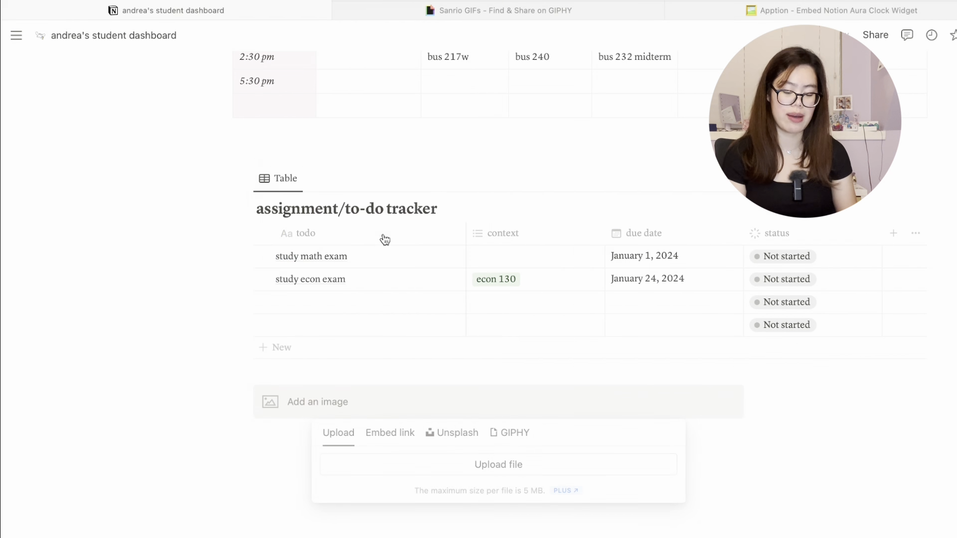
{"action": "left_click", "coordinate": [843, 495]}
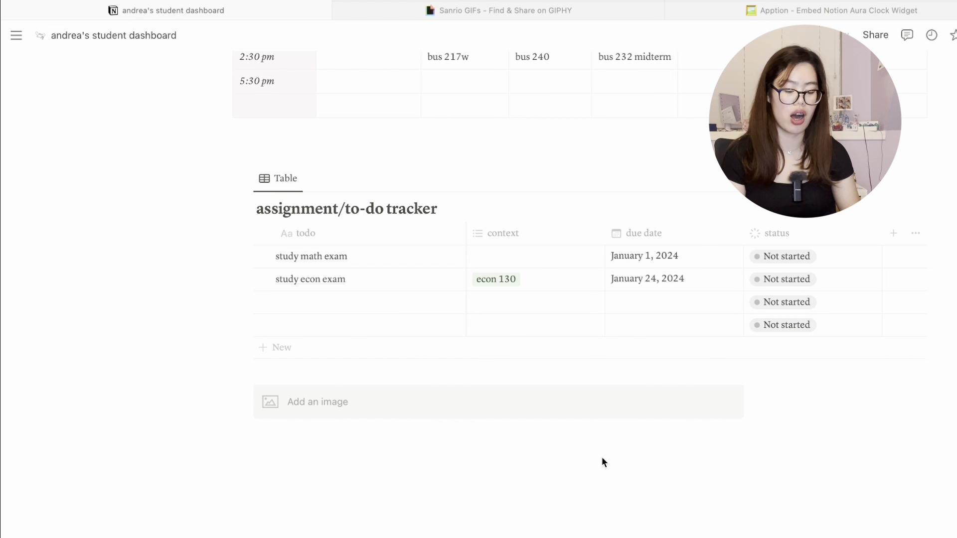
Step: Delete the empty to-do item above "upload esty listing" in the to-do list
{"action": "scroll", "coordinate": [487, 412], "scroll_direction": "up", "scroll_amount": 15}
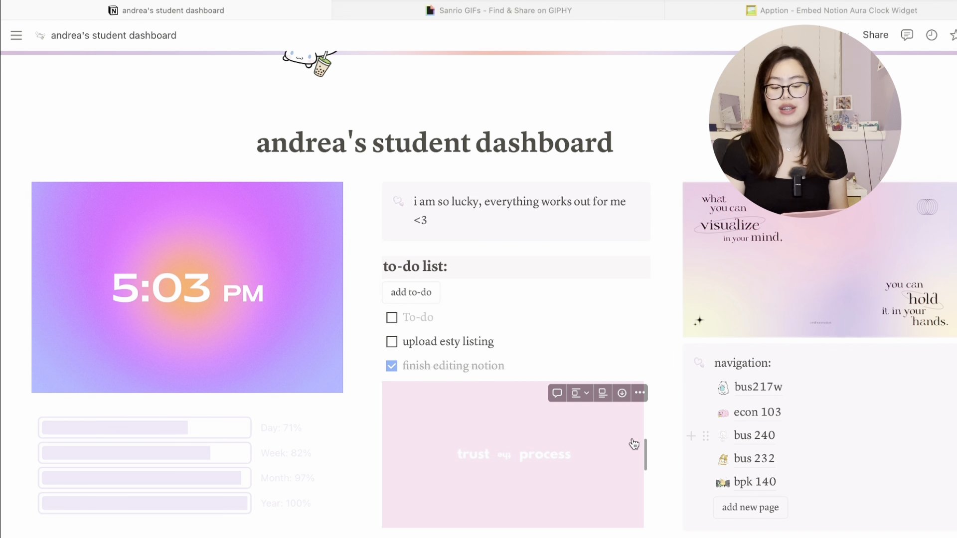
{"action": "scroll", "coordinate": [634, 443], "scroll_direction": "down", "scroll_amount": 3}
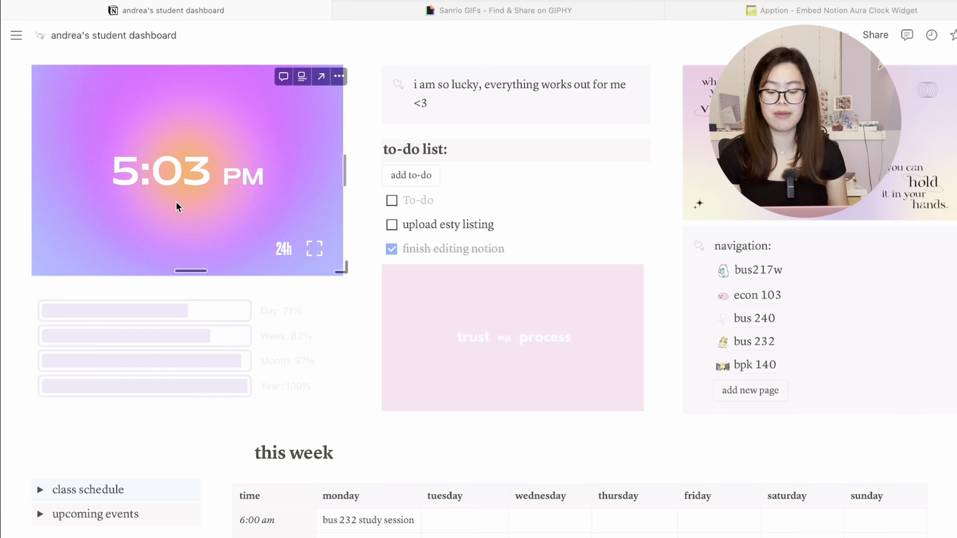
{"action": "scroll", "coordinate": [175, 201], "scroll_direction": "up", "scroll_amount": 2}
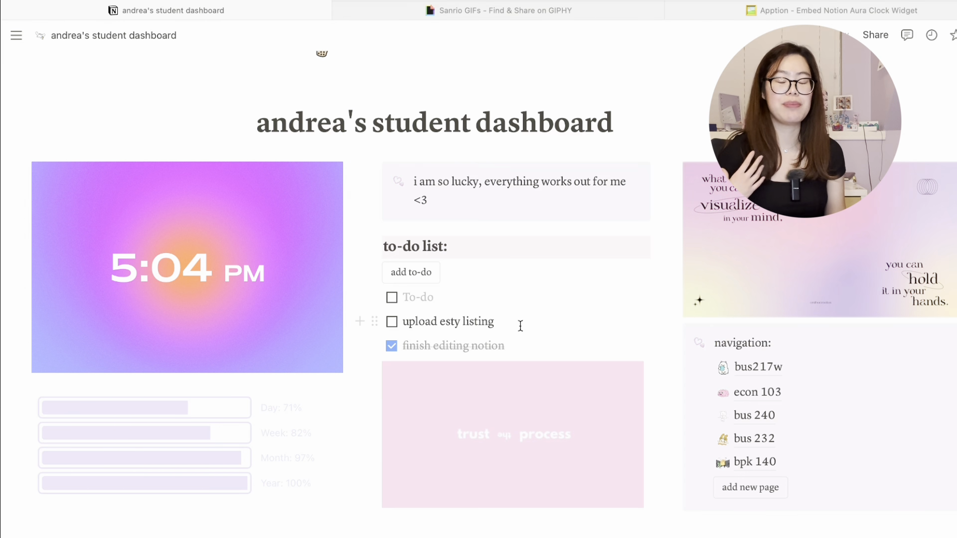
{"action": "left_click", "coordinate": [475, 299]}
{"action": "key", "text": "BackSpace"}
{"action": "scroll", "coordinate": [481, 238], "scroll_direction": "down", "scroll_amount": 1}
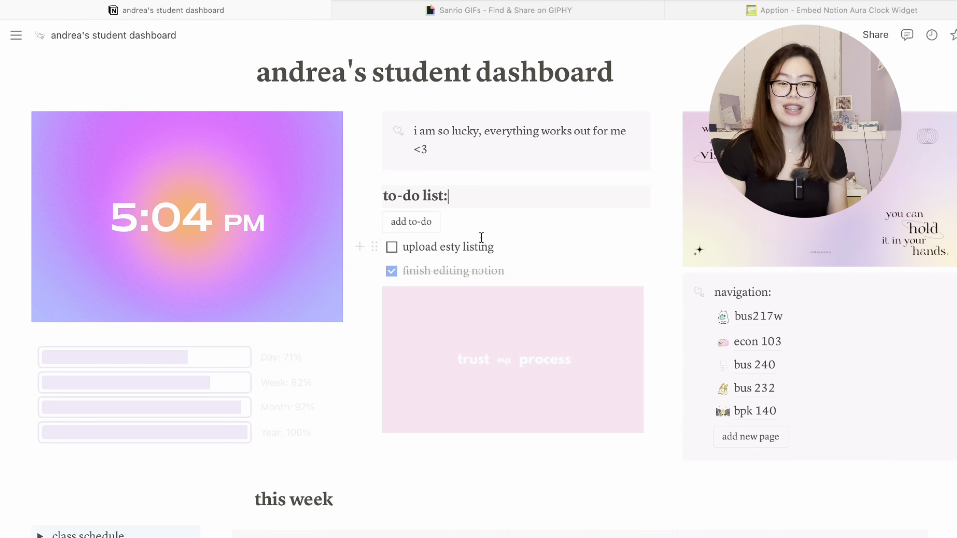
Step: Add two empty to-do items with the add to-do button and clear them along with the colon in the to-do list heading
{"action": "left_click", "coordinate": [410, 224]}
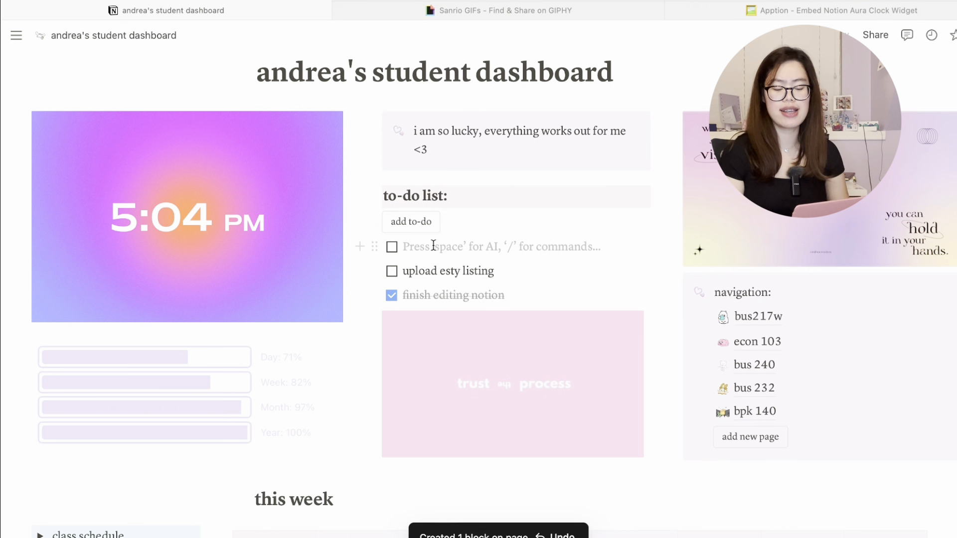
{"action": "left_click", "coordinate": [418, 225]}
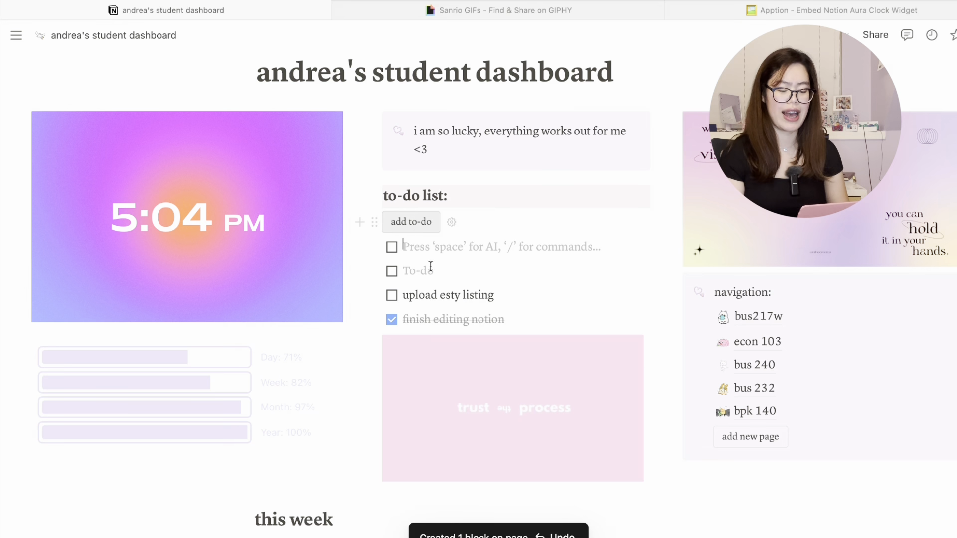
{"action": "scroll", "coordinate": [460, 358], "scroll_direction": "down", "scroll_amount": 3}
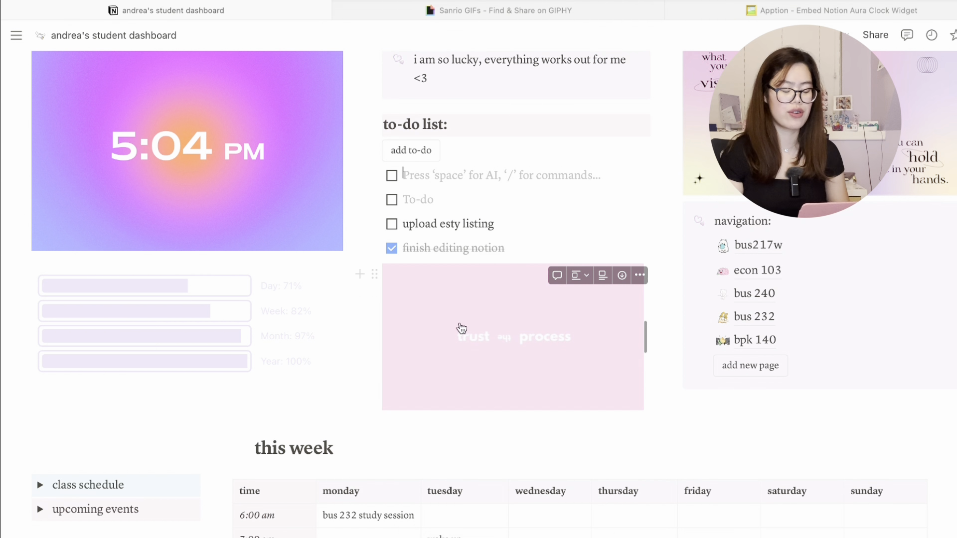
{"action": "key", "text": "BackSpace"}
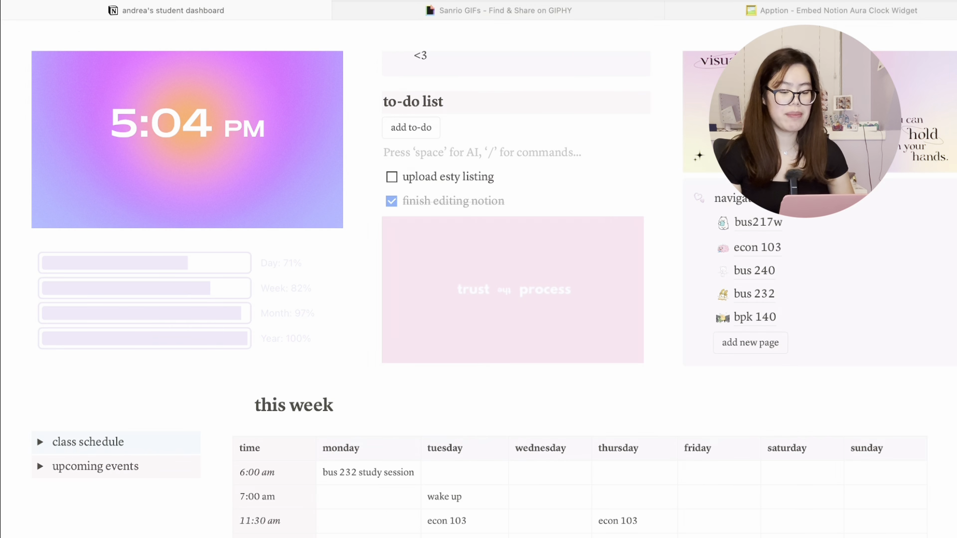
Step: Turn the empty line above "upload esty listing" into a to-do item and delete that item
{"action": "type", "text": "/ima"}
{"action": "key", "text": "BackSpace"}
{"action": "key", "text": "BackSpace"}
{"action": "key", "text": "BackSpace"}
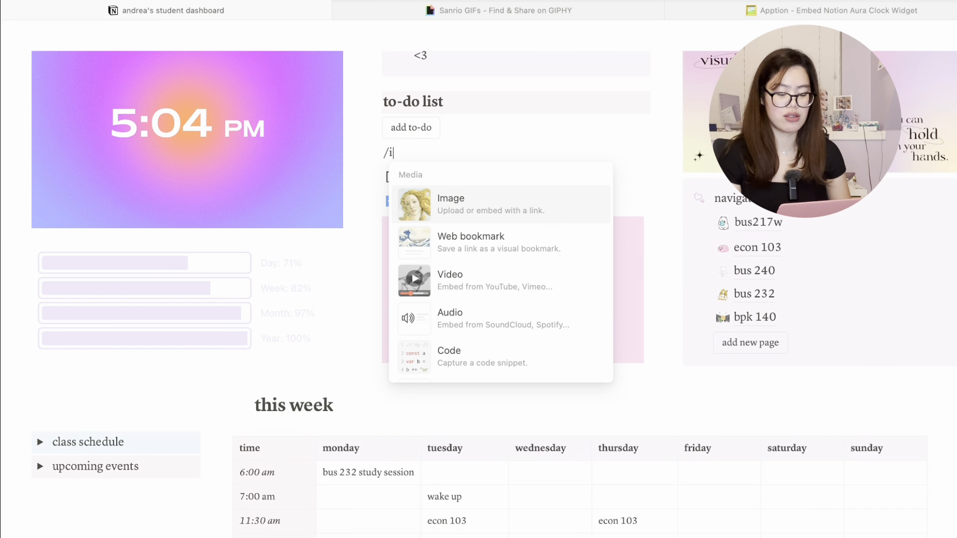
{"action": "type", "text": "to"}
{"action": "left_click", "coordinate": [419, 207]}
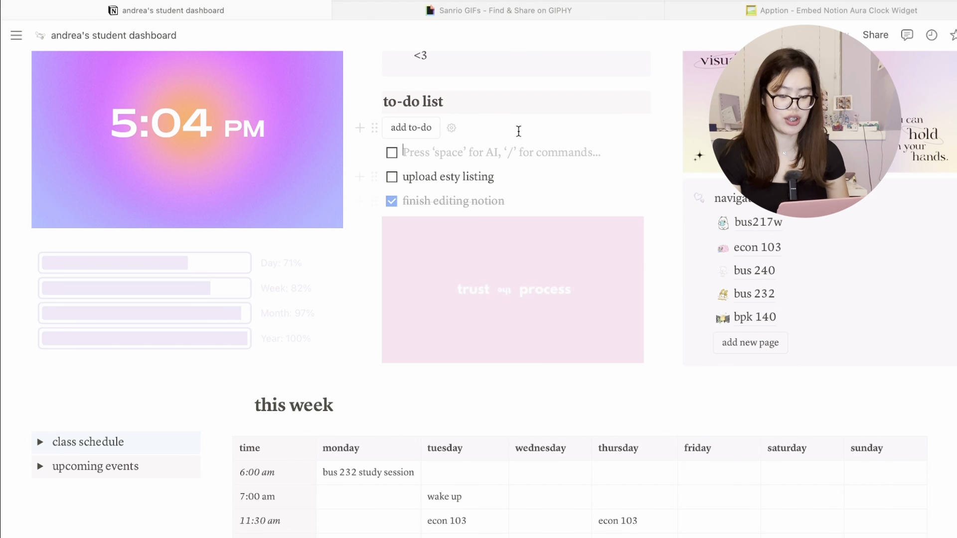
{"action": "key", "text": "BackSpace"}
{"action": "key", "text": "BackSpace"}
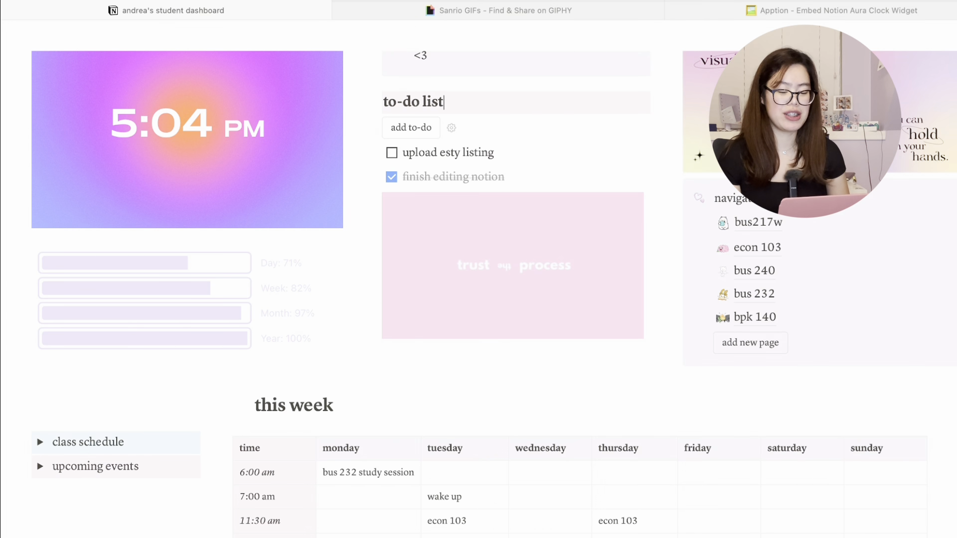
Step: Add an item with the add to-do button, look up the Button block on its line, and remove the line
{"action": "left_click", "coordinate": [409, 127]}
{"action": "key", "text": "BackSpace"}
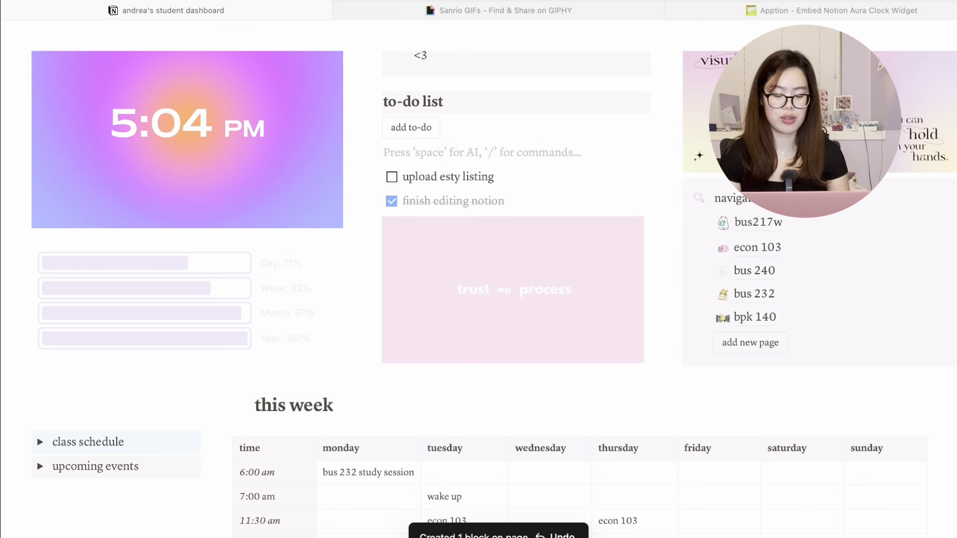
{"action": "type", "text": "/b"}
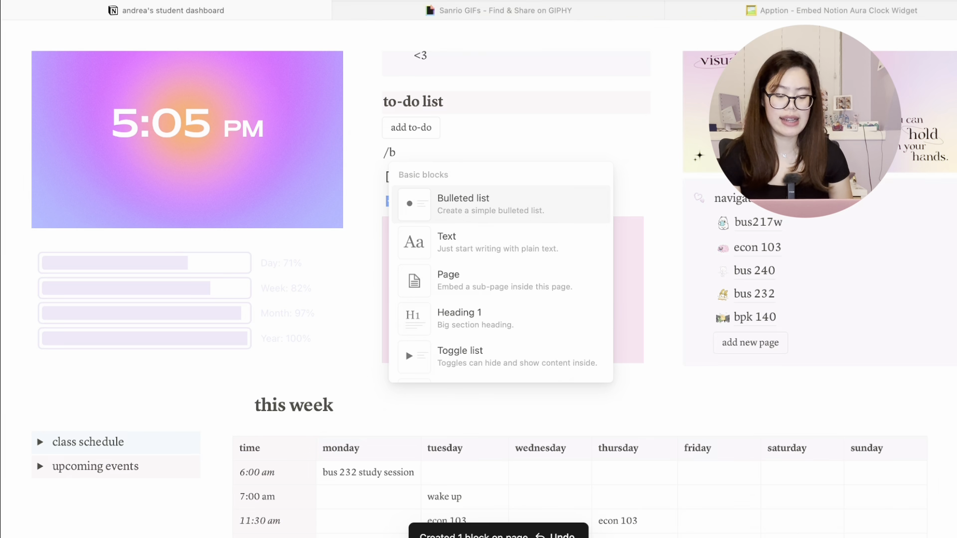
{"action": "type", "text": "utt"}
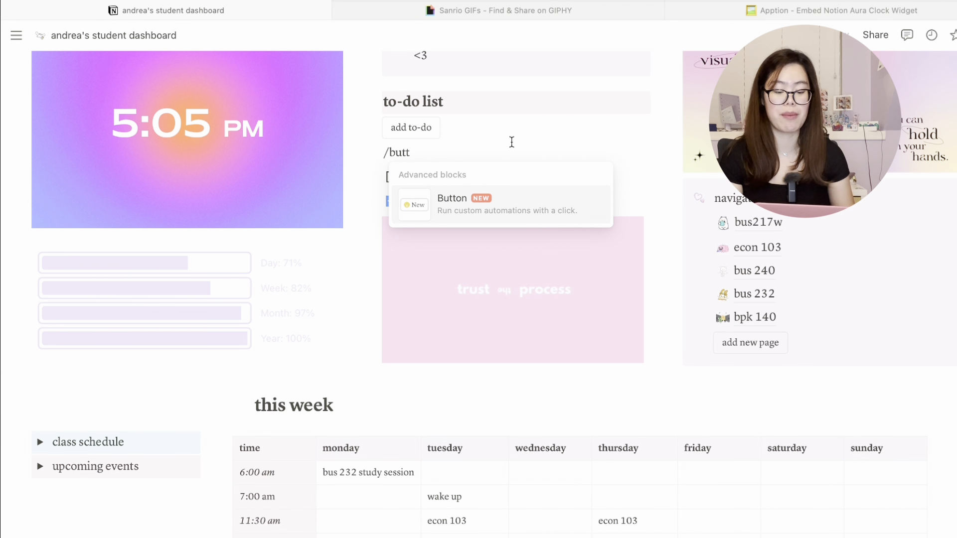
{"action": "key", "text": "BackSpace"}
{"action": "key", "text": "BackSpace"}
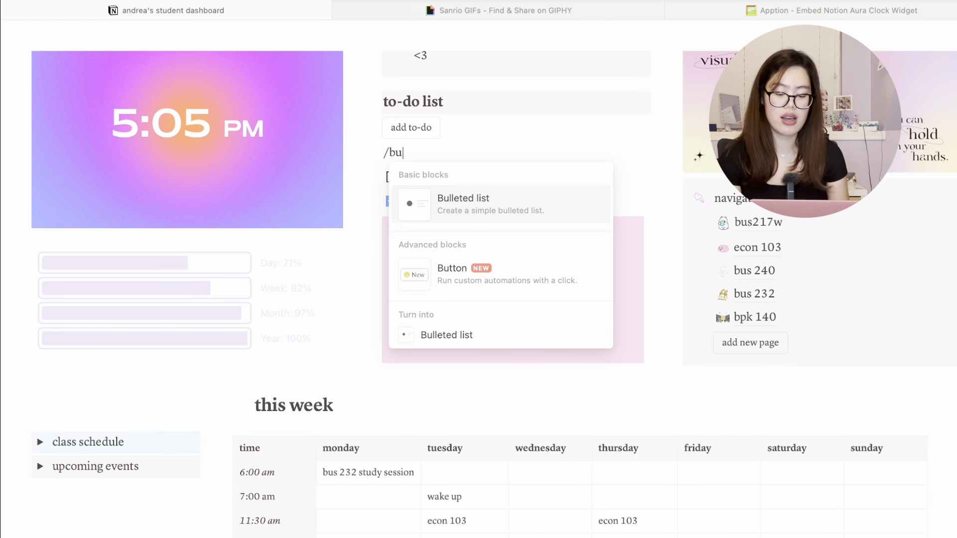
{"action": "key", "text": "BackSpace"}
{"action": "key", "text": "BackSpace"}
{"action": "key", "text": "BackSpace"}
{"action": "key", "text": "BackSpace"}
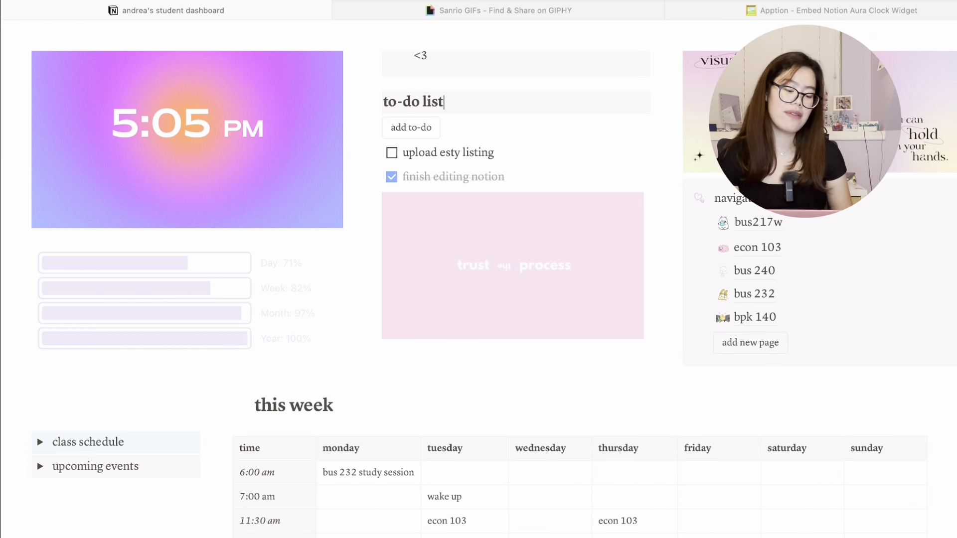
Step: Create an untitled page with the add new page button in the navigation callout and delete it from the list
{"action": "left_click", "coordinate": [751, 344]}
{"action": "left_click", "coordinate": [751, 340]}
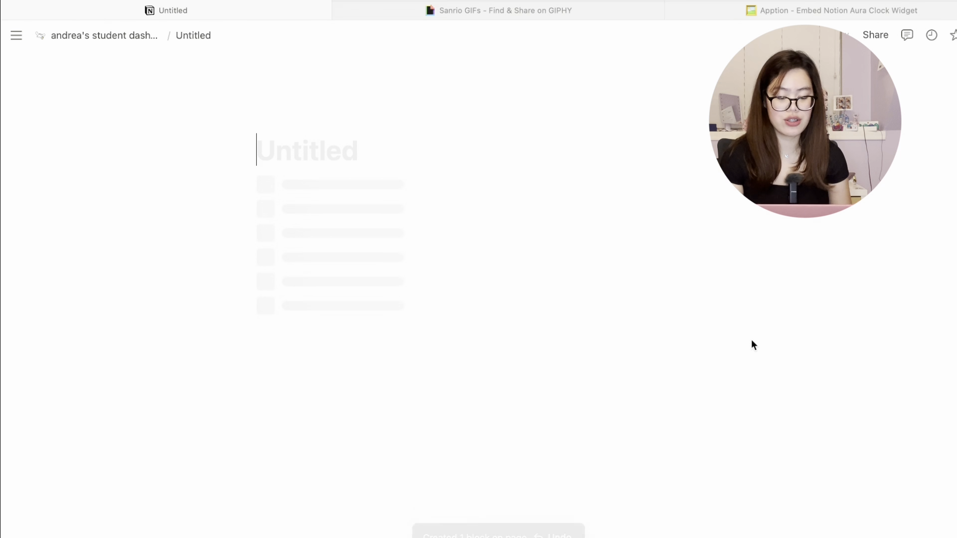
{"action": "left_click", "coordinate": [151, 39]}
{"action": "scroll", "coordinate": [589, 416], "scroll_direction": "down", "scroll_amount": 8}
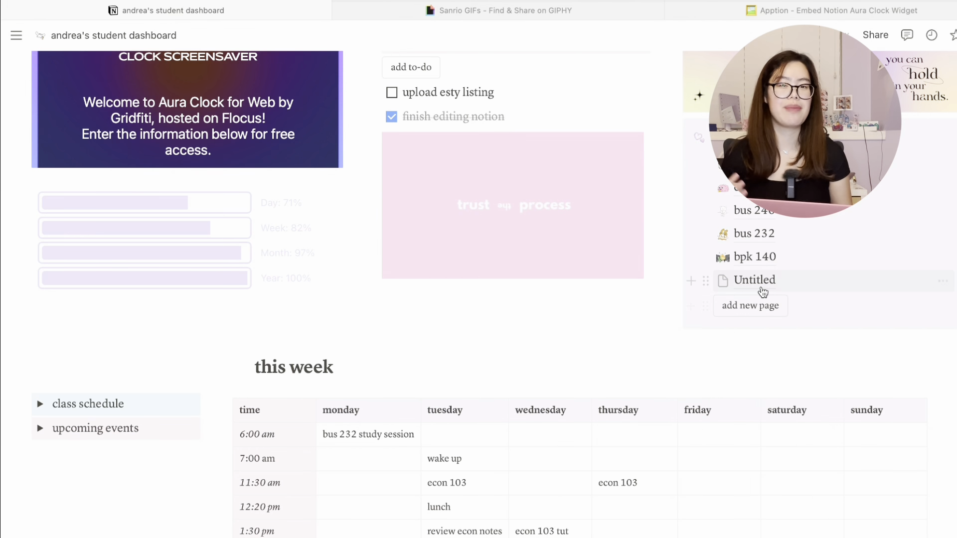
{"action": "left_click", "coordinate": [706, 280]}
{"action": "left_click", "coordinate": [653, 169]}
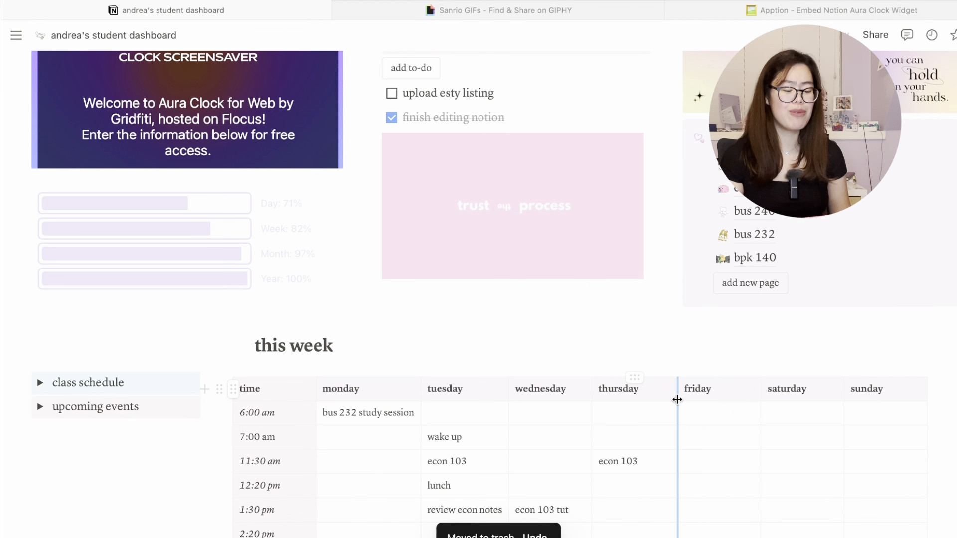
Step: Open the bus217w course page from the dashboard's navigation list
{"action": "scroll", "coordinate": [677, 400], "scroll_direction": "up", "scroll_amount": 5}
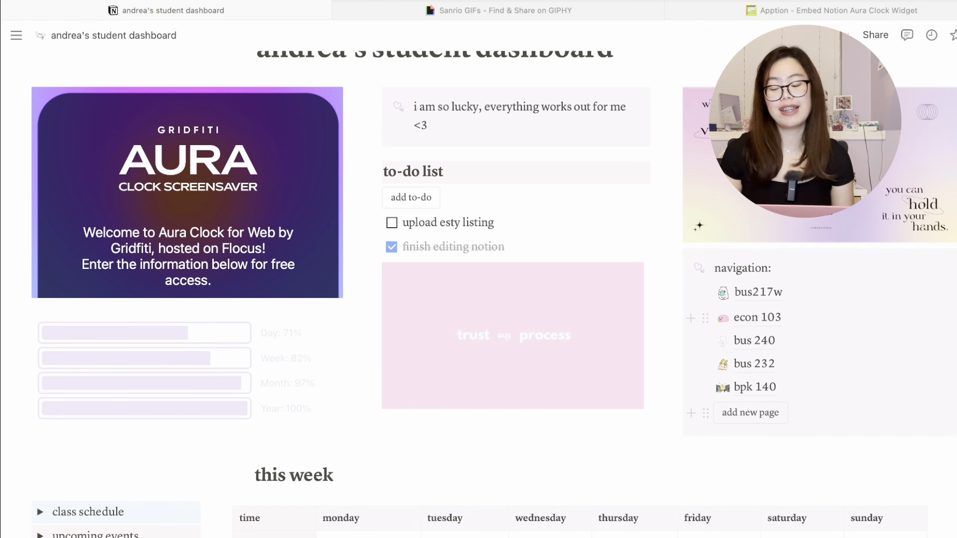
{"action": "scroll", "coordinate": [774, 393], "scroll_direction": "up", "scroll_amount": 4}
{"action": "scroll", "coordinate": [775, 396], "scroll_direction": "up", "scroll_amount": 2}
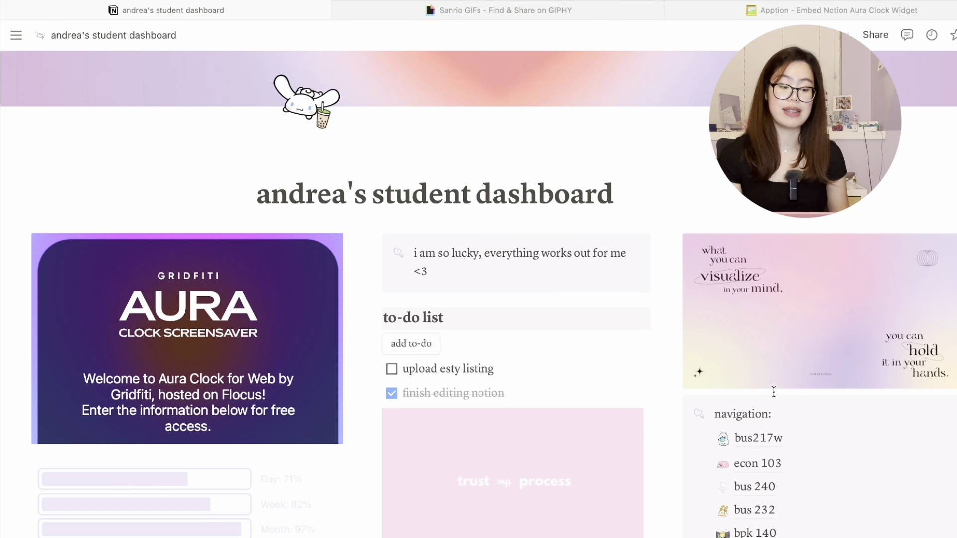
{"action": "scroll", "coordinate": [773, 391], "scroll_direction": "down", "scroll_amount": 7}
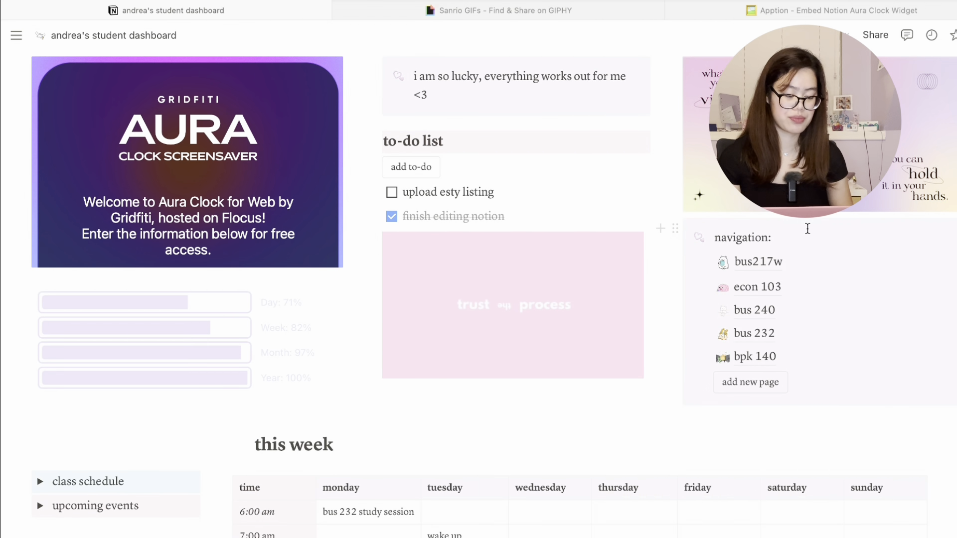
{"action": "left_click", "coordinate": [758, 261]}
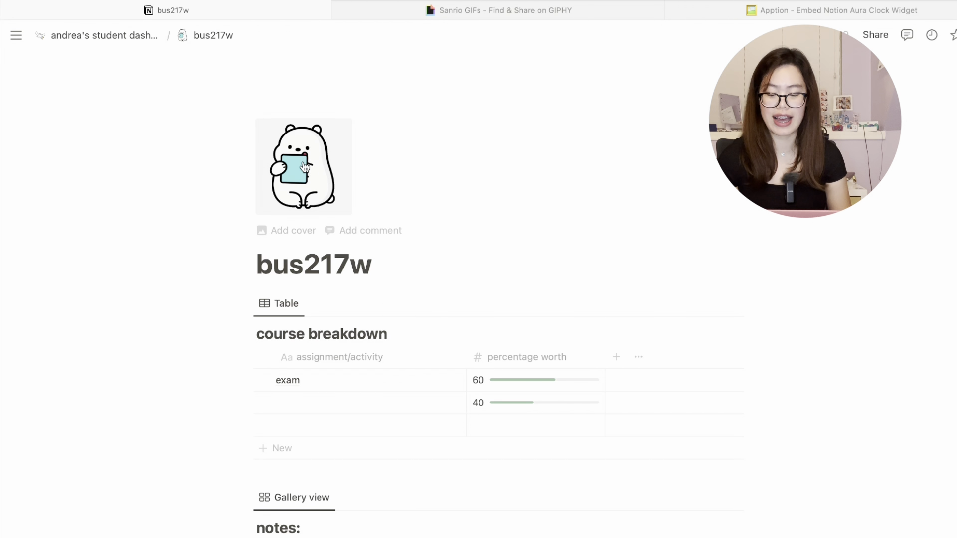
{"action": "left_click", "coordinate": [106, 36]}
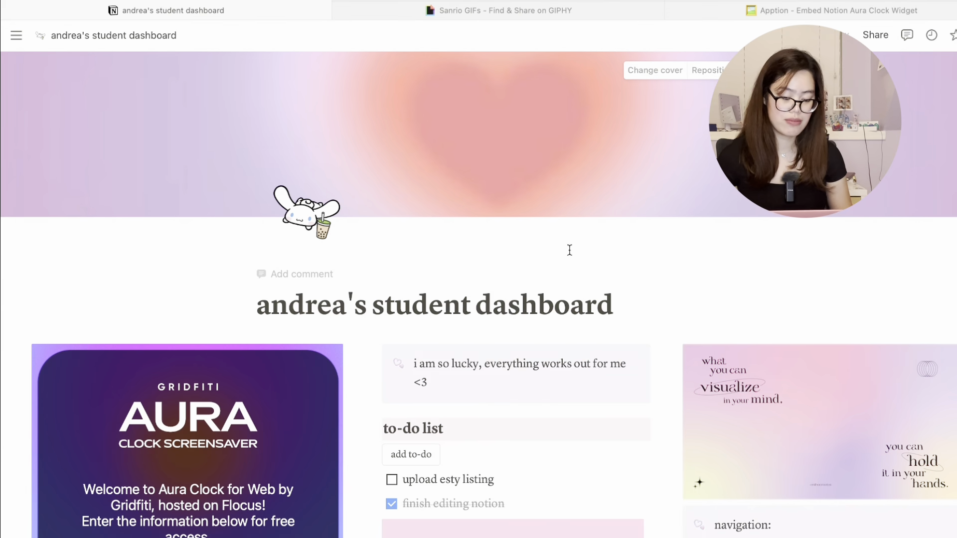
{"action": "scroll", "coordinate": [698, 394], "scroll_direction": "down", "scroll_amount": 4}
{"action": "left_click", "coordinate": [767, 458]}
Step: Add a cover to the bus217w page, view the cover gallery options, and remove the cover
{"action": "left_click", "coordinate": [291, 230]}
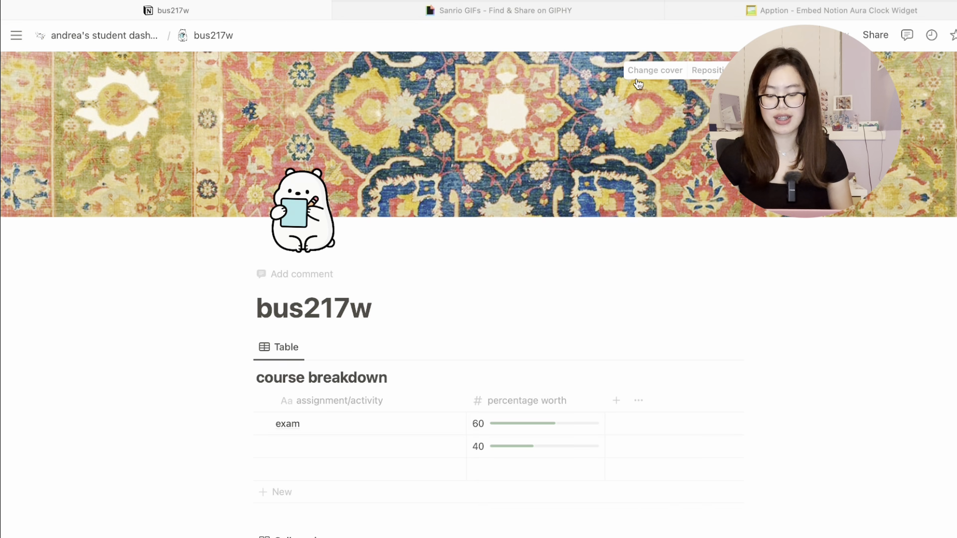
{"action": "left_click", "coordinate": [652, 71]}
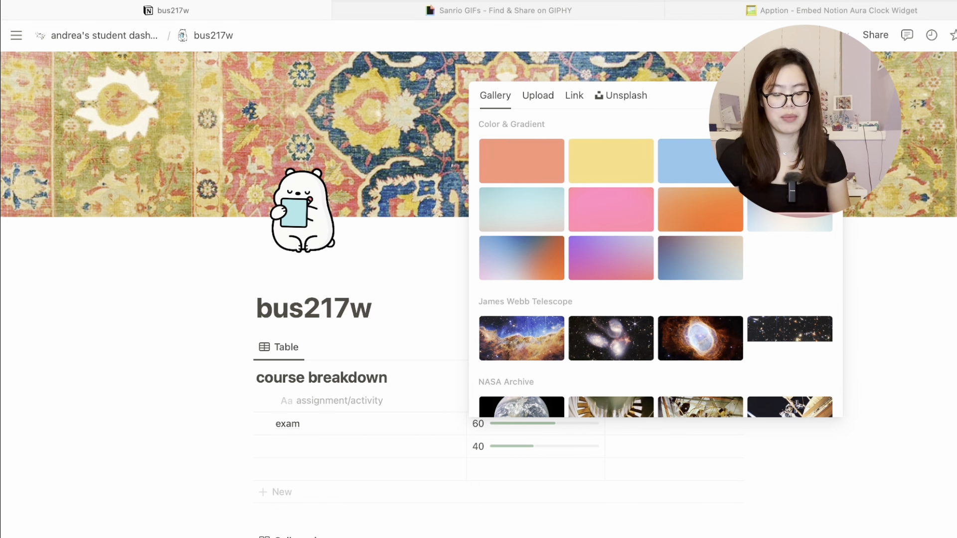
{"action": "left_click", "coordinate": [817, 95]}
Step: Set the exam's percentage worth to 80 in the course breakdown table
{"action": "scroll", "coordinate": [722, 194], "scroll_direction": "down", "scroll_amount": 5}
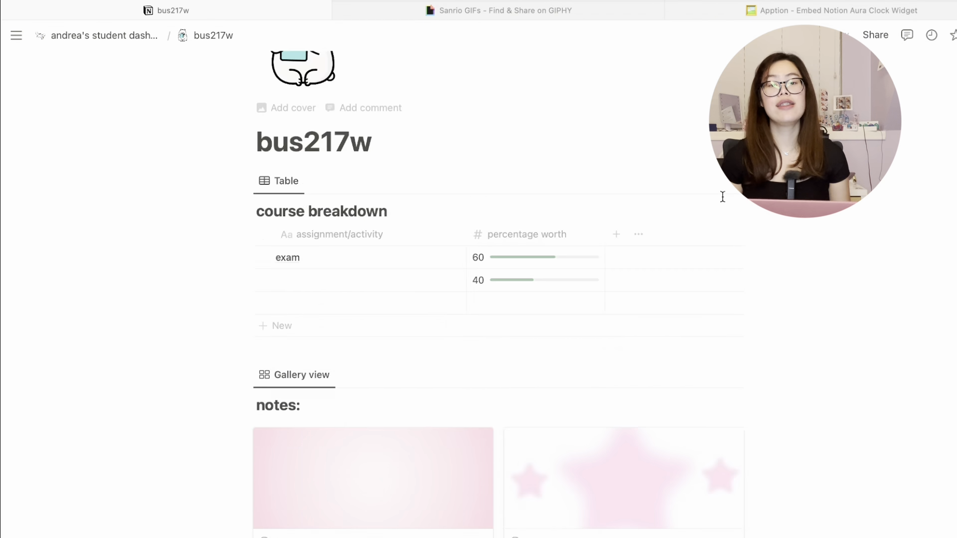
{"action": "scroll", "coordinate": [429, 171], "scroll_direction": "up", "scroll_amount": 3}
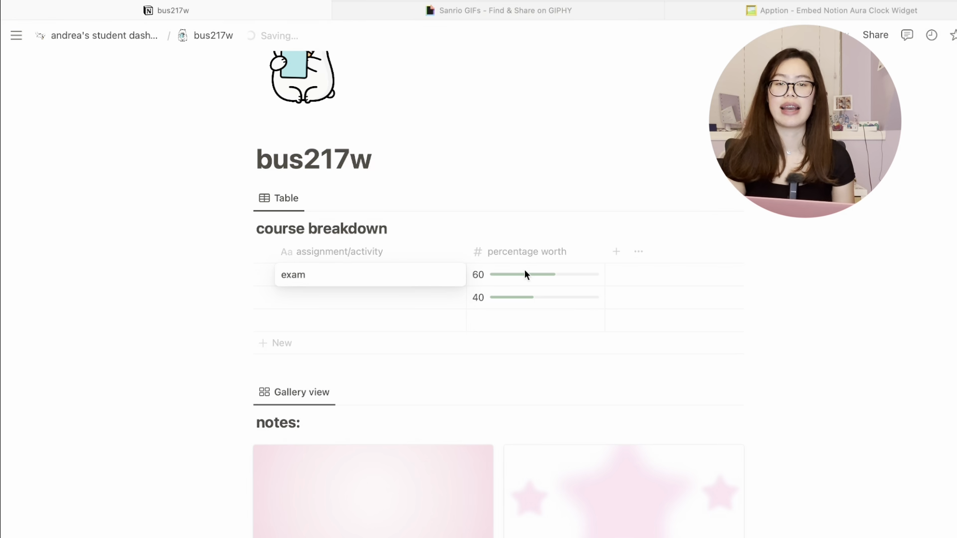
{"action": "left_click", "coordinate": [524, 274]}
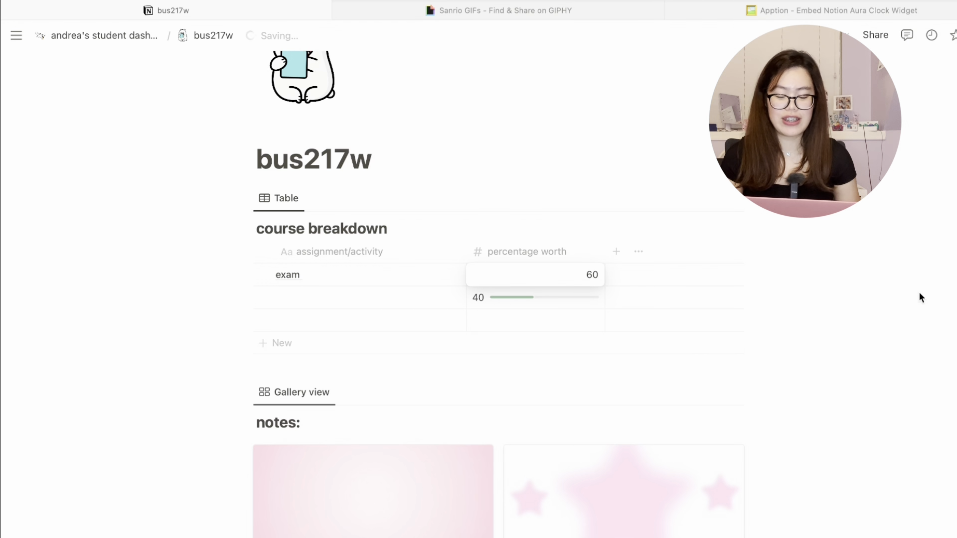
{"action": "key", "text": "Escape"}
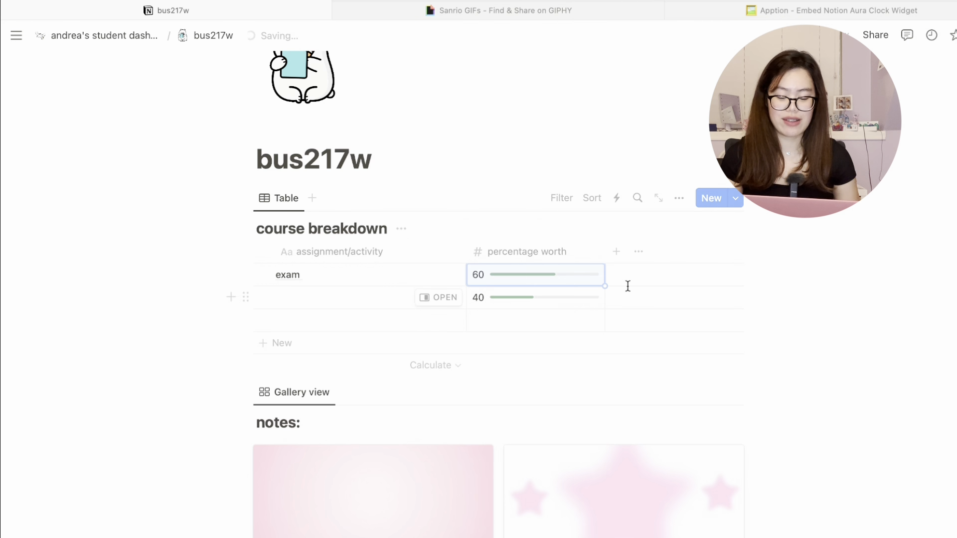
{"action": "left_click", "coordinate": [526, 278]}
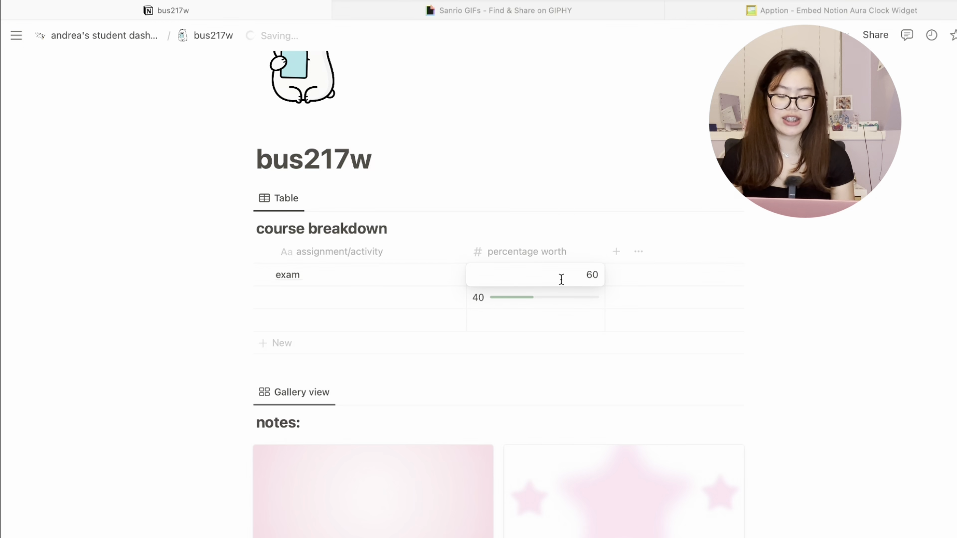
{"action": "key", "text": "BackSpace"}
{"action": "key", "text": "BackSpace"}
{"action": "type", "text": "8"}
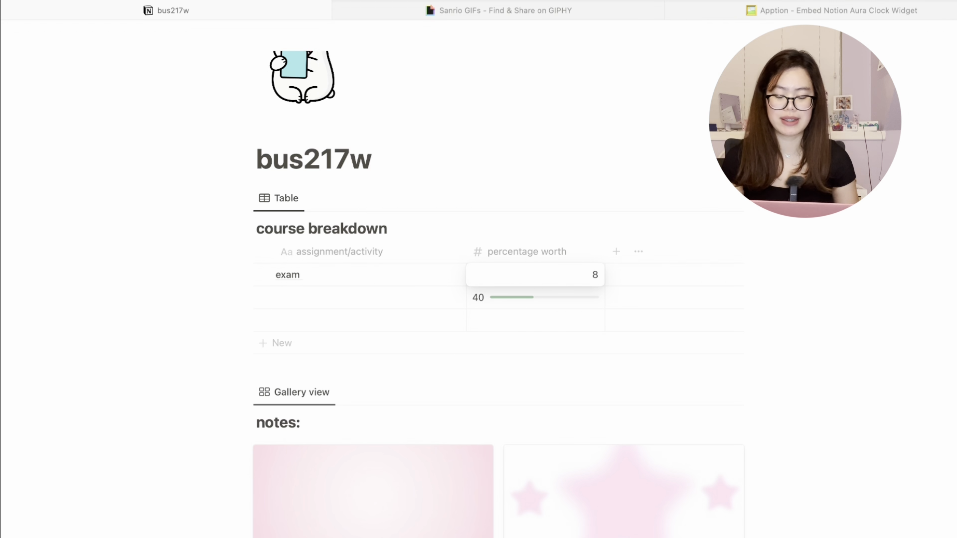
{"action": "type", "text": "0"}
{"action": "key", "text": "Return"}
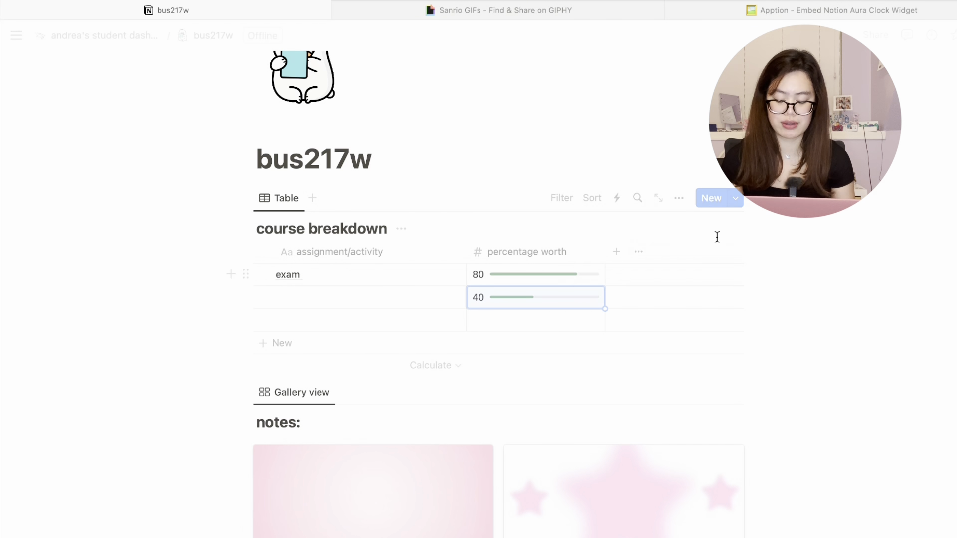
Step: Set the percentage worth of the unnamed second row in the course breakdown table to 20
{"action": "left_click", "coordinate": [549, 295]}
{"action": "key", "text": "BackSpace"}
{"action": "key", "text": "BackSpace"}
{"action": "type", "text": "20"}
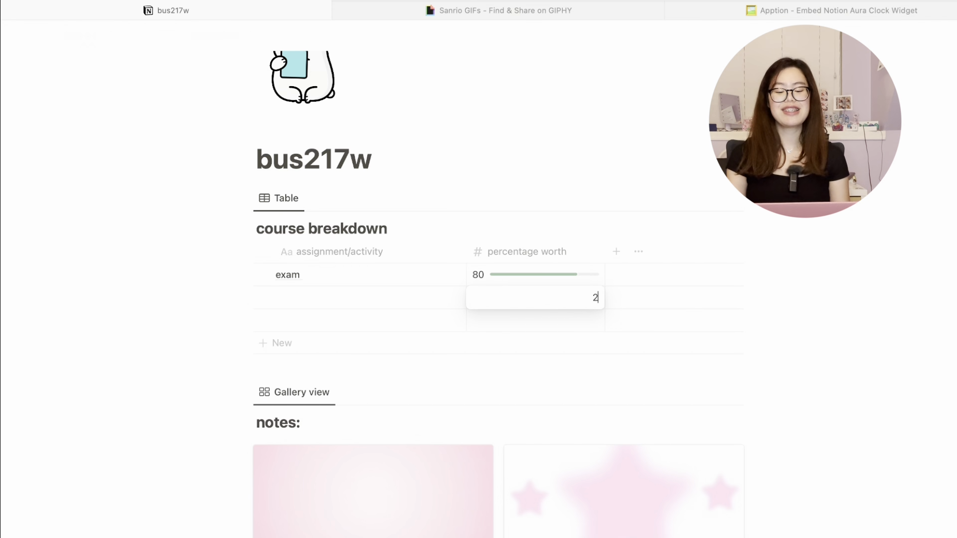
{"action": "key", "text": "Return"}
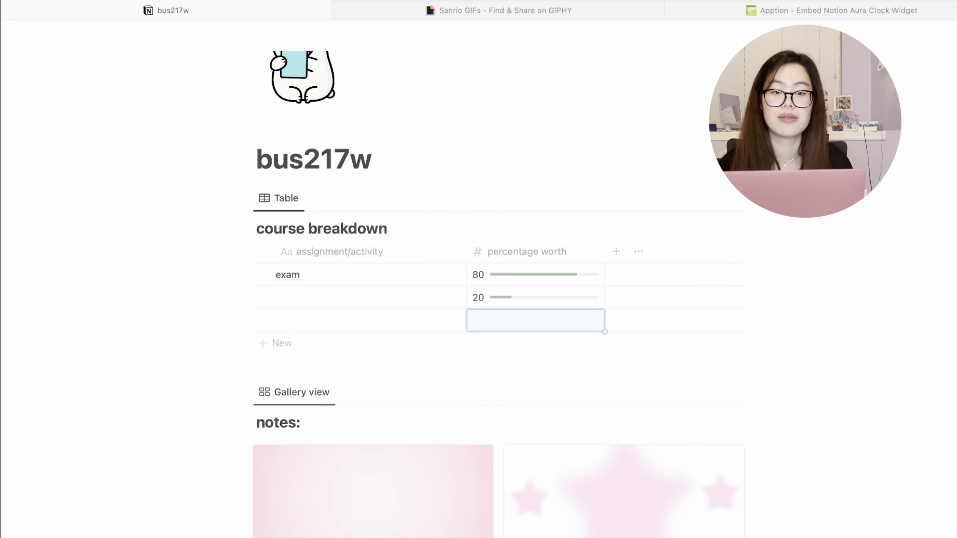
Step: Look over the bus217w page, open a "topic #" note from the notes gallery and view its contents
{"action": "scroll", "coordinate": [498, 299], "scroll_direction": "up", "scroll_amount": 2}
{"action": "scroll", "coordinate": [593, 305], "scroll_direction": "down", "scroll_amount": 6}
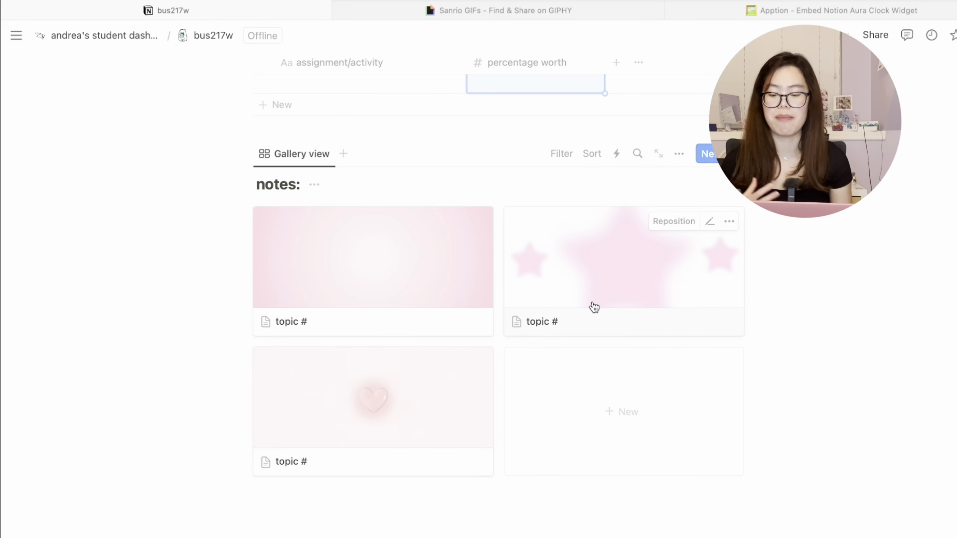
{"action": "scroll", "coordinate": [593, 306], "scroll_direction": "up", "scroll_amount": 8}
{"action": "scroll", "coordinate": [593, 306], "scroll_direction": "down", "scroll_amount": 10}
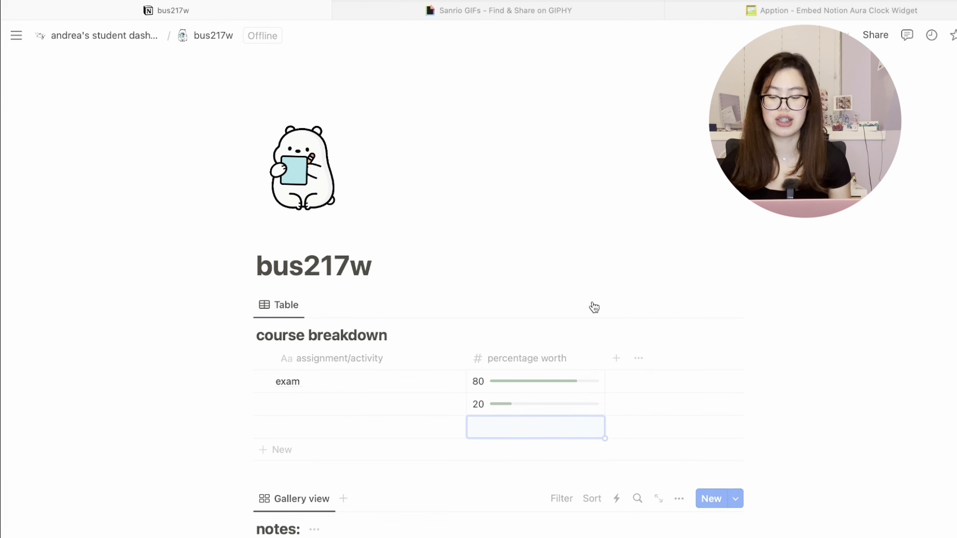
{"action": "scroll", "coordinate": [588, 285], "scroll_direction": "up", "scroll_amount": 5}
{"action": "scroll", "coordinate": [587, 286], "scroll_direction": "down", "scroll_amount": 2}
{"action": "left_click", "coordinate": [588, 286]}
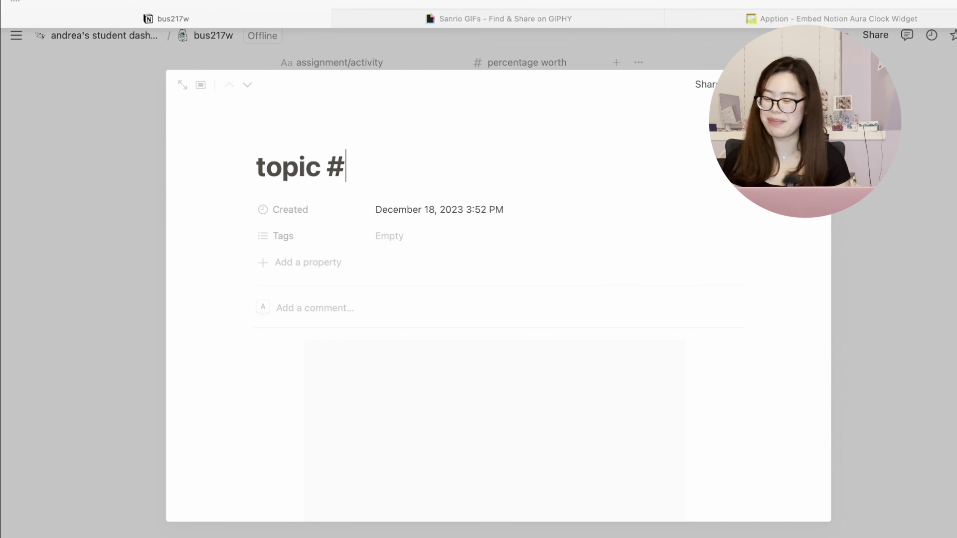
{"action": "scroll", "coordinate": [488, 354], "scroll_direction": "down", "scroll_amount": 4}
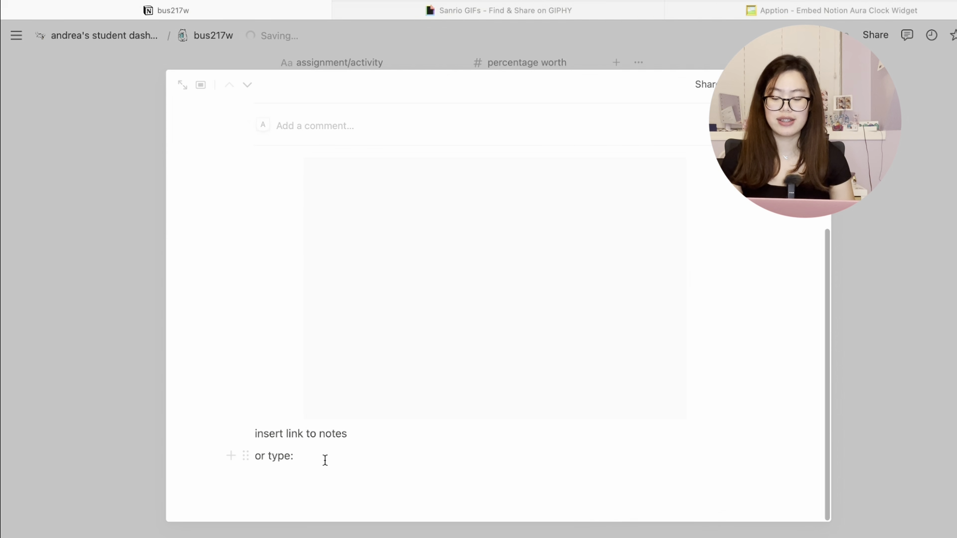
Step: Look over the properties and content of the "topic #" notes in the notes gallery, returning to the bus217w page
{"action": "scroll", "coordinate": [325, 460], "scroll_direction": "up", "scroll_amount": 4}
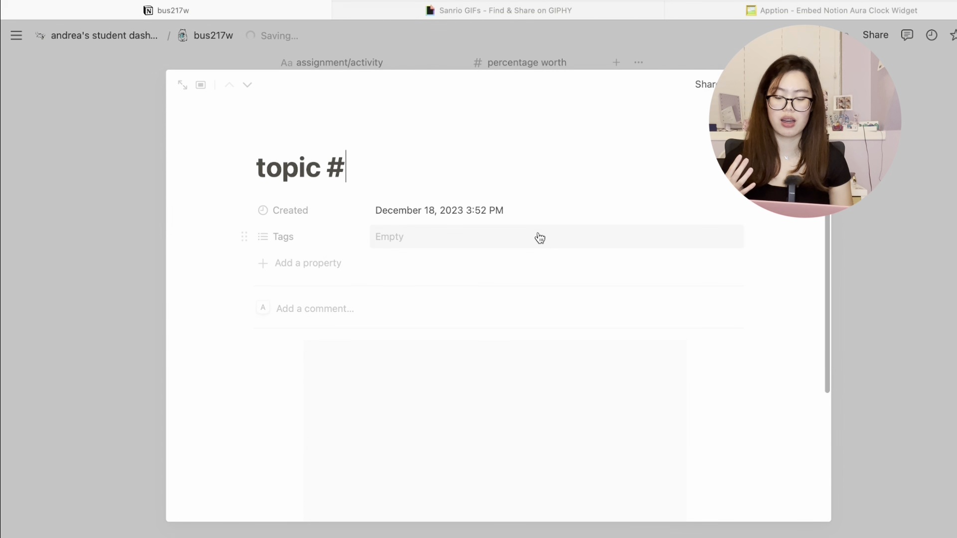
{"action": "scroll", "coordinate": [538, 237], "scroll_direction": "down", "scroll_amount": 1}
{"action": "scroll", "coordinate": [538, 237], "scroll_direction": "up", "scroll_amount": 1}
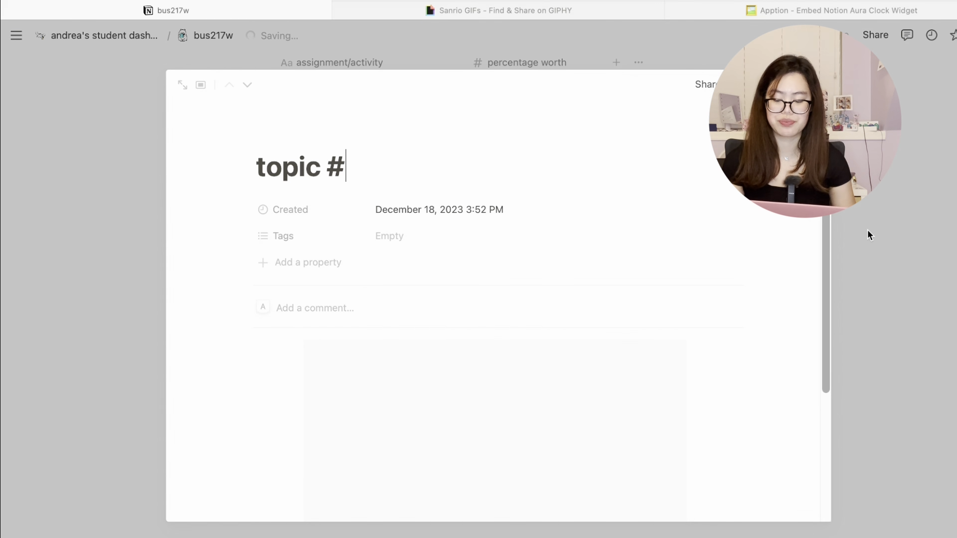
{"action": "left_click", "coordinate": [934, 258]}
{"action": "scroll", "coordinate": [689, 342], "scroll_direction": "up", "scroll_amount": 3}
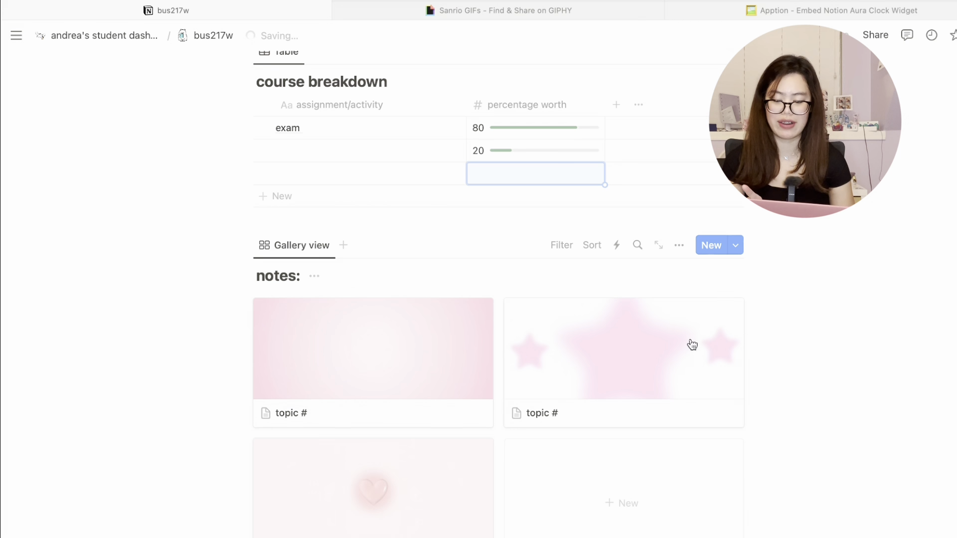
{"action": "left_click", "coordinate": [371, 375]}
{"action": "scroll", "coordinate": [399, 299], "scroll_direction": "down", "scroll_amount": 5}
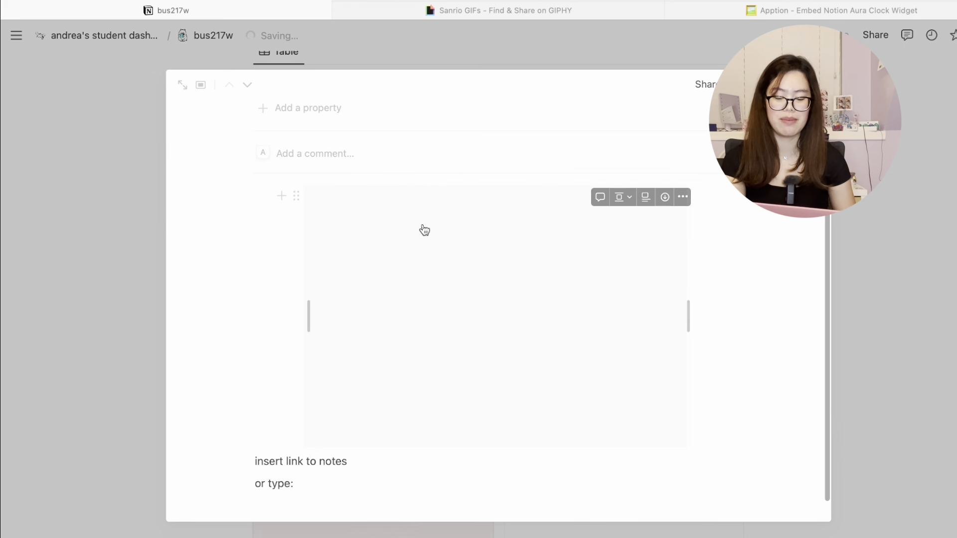
{"action": "scroll", "coordinate": [600, 199], "scroll_direction": "down", "scroll_amount": 1}
{"action": "left_click", "coordinate": [856, 247]}
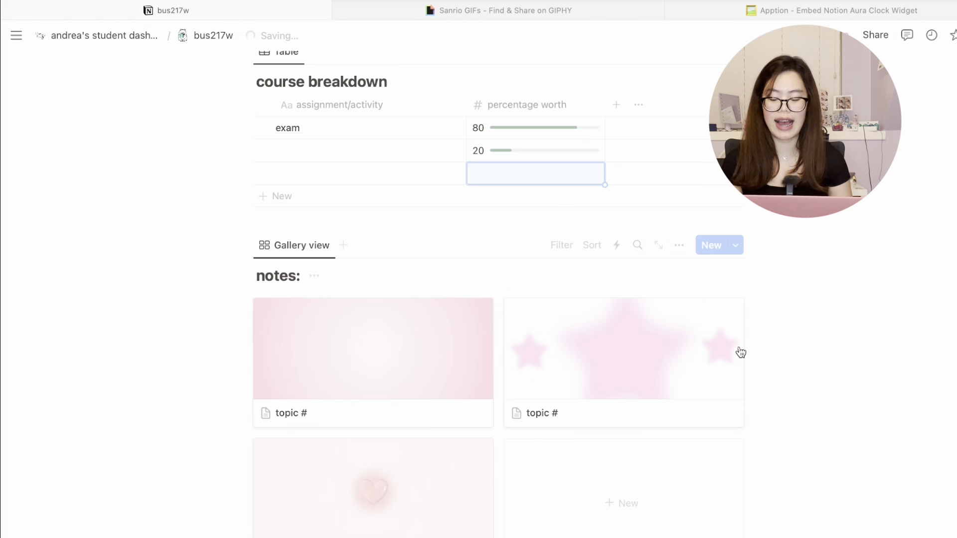
Step: Add the line "chapter one notes:" below "or type:" in the first "topic #" note and close the note
{"action": "left_click", "coordinate": [446, 380]}
{"action": "scroll", "coordinate": [446, 380], "scroll_direction": "down", "scroll_amount": 4}
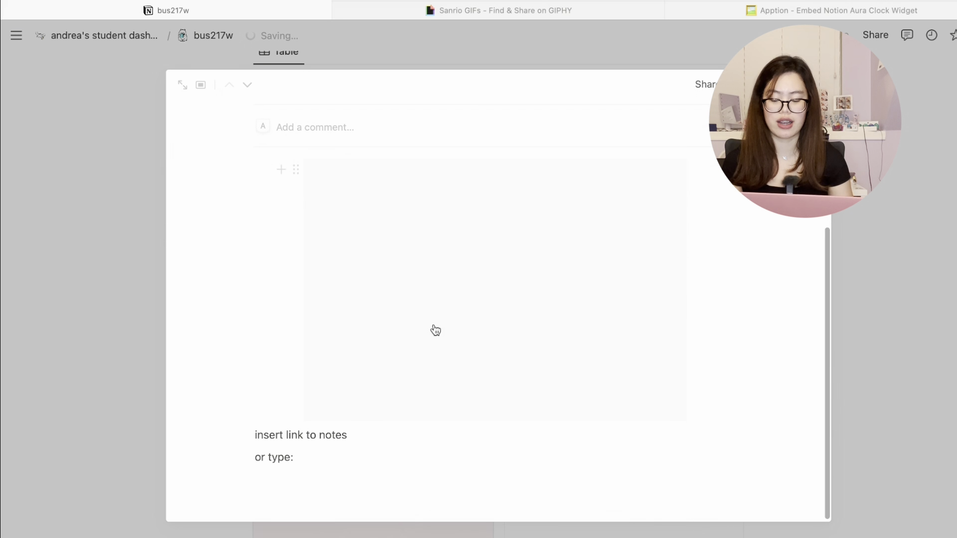
{"action": "left_click", "coordinate": [317, 467]}
{"action": "key", "text": "Return"}
{"action": "key", "text": "Return"}
{"action": "type", "text": "chapt"}
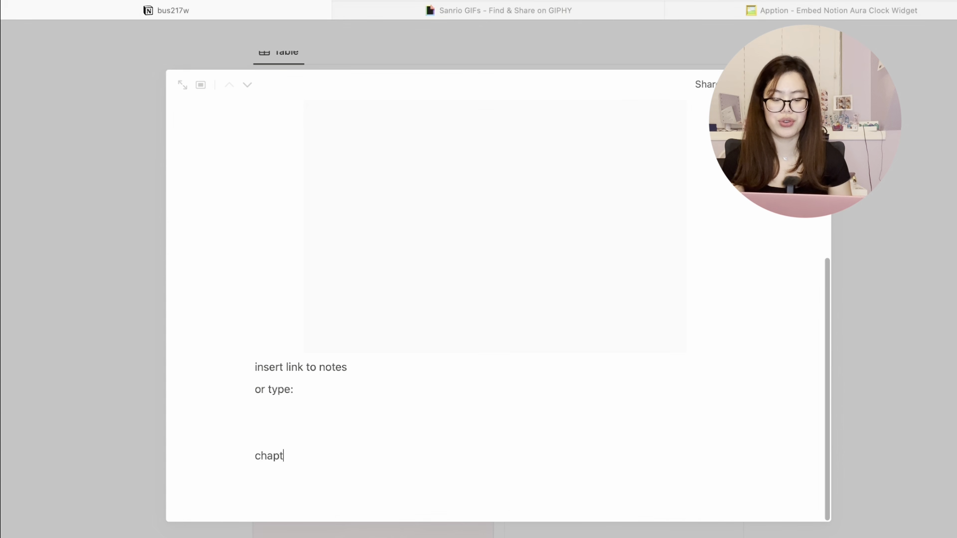
{"action": "type", "text": "er one notes:"}
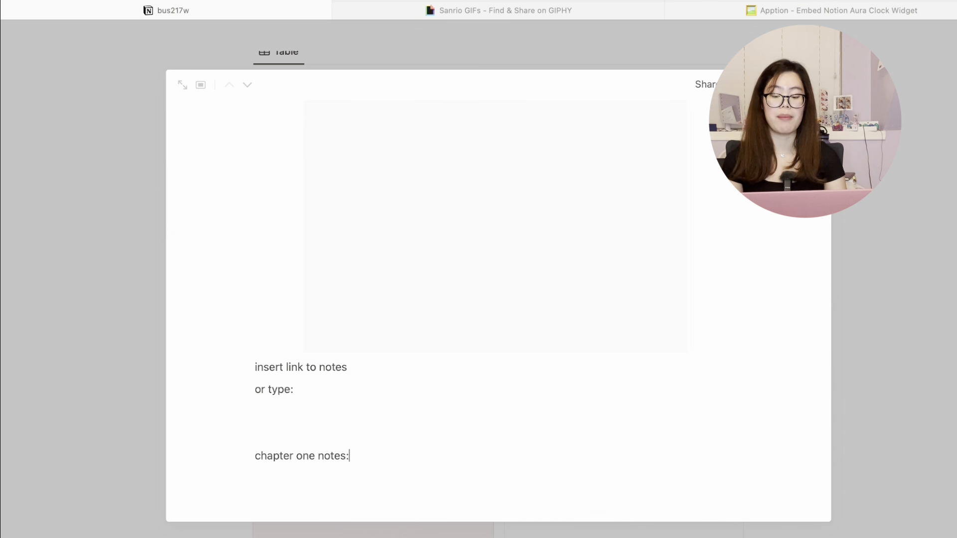
{"action": "scroll", "coordinate": [305, 499], "scroll_direction": "up", "scroll_amount": 10}
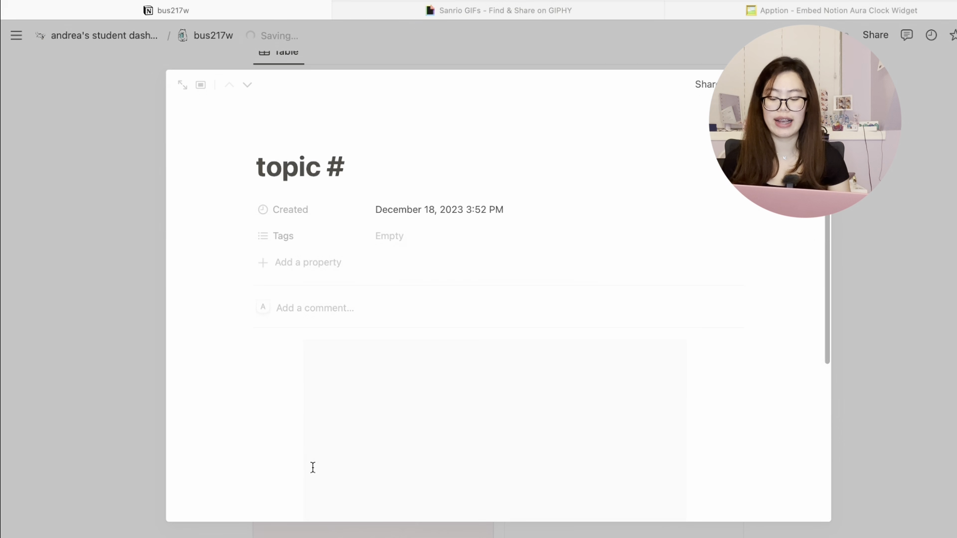
{"action": "key", "text": "Escape"}
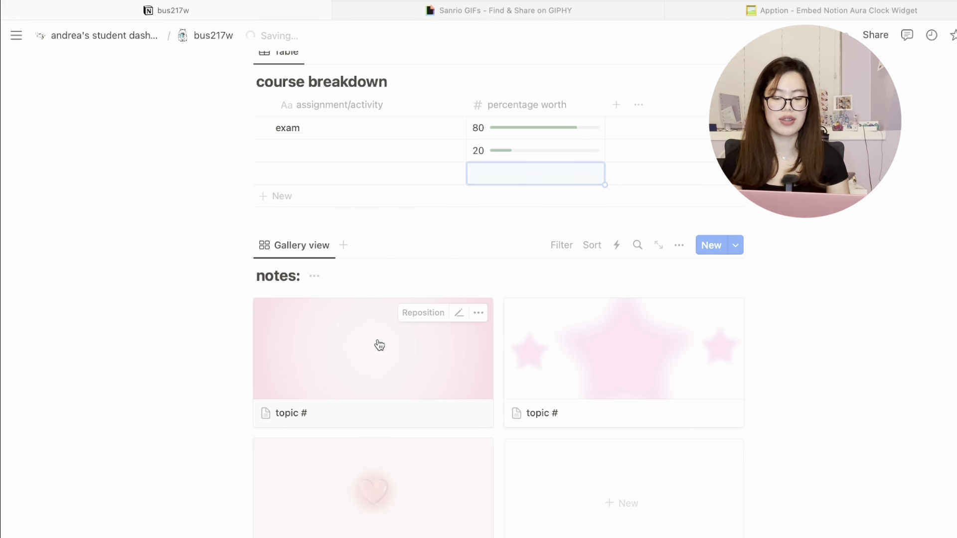
Step: Look through the econ 103 and bus 240 course pages linked in the student dashboard's navigation list
{"action": "left_click", "coordinate": [376, 344]}
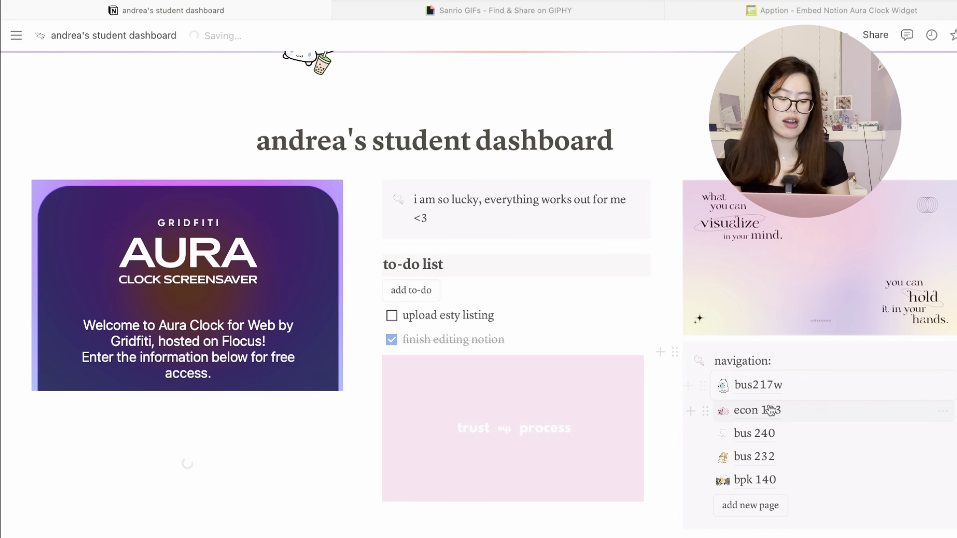
{"action": "left_click", "coordinate": [733, 408]}
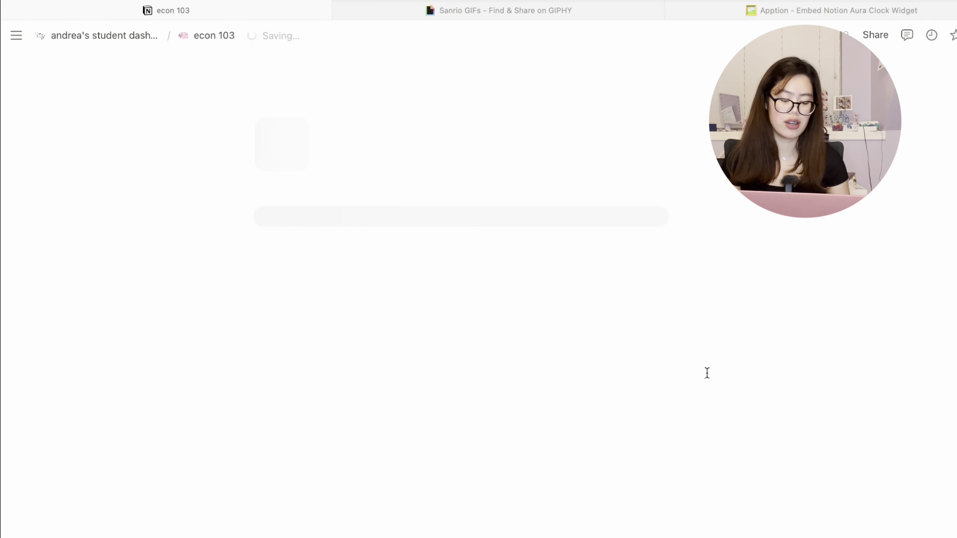
{"action": "left_click", "coordinate": [139, 35]}
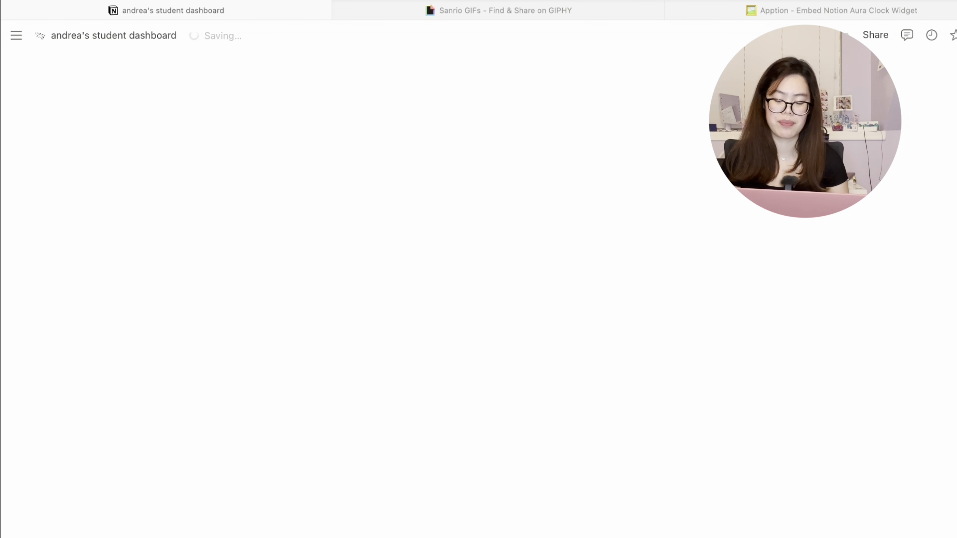
{"action": "scroll", "coordinate": [684, 304], "scroll_direction": "down", "scroll_amount": 4}
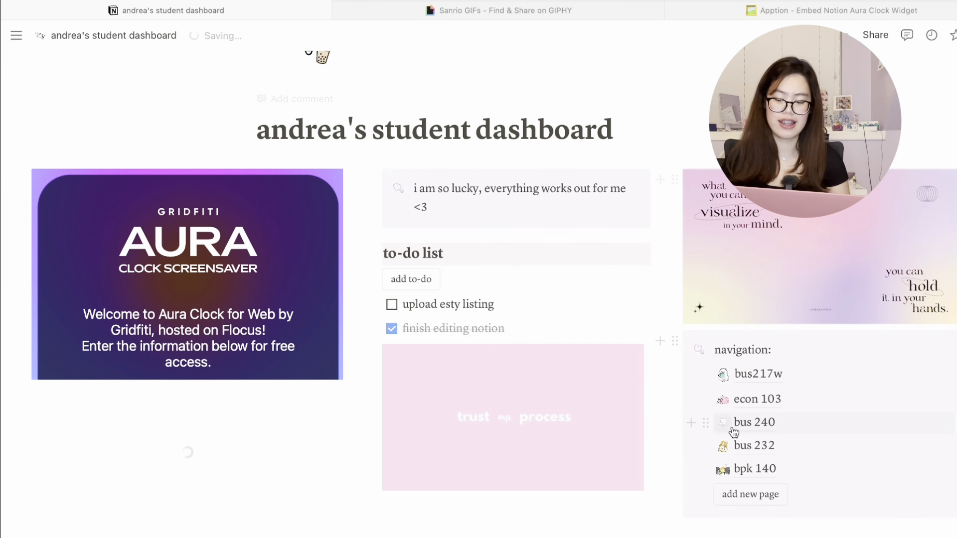
{"action": "left_click", "coordinate": [729, 422]}
{"action": "left_click", "coordinate": [117, 37]}
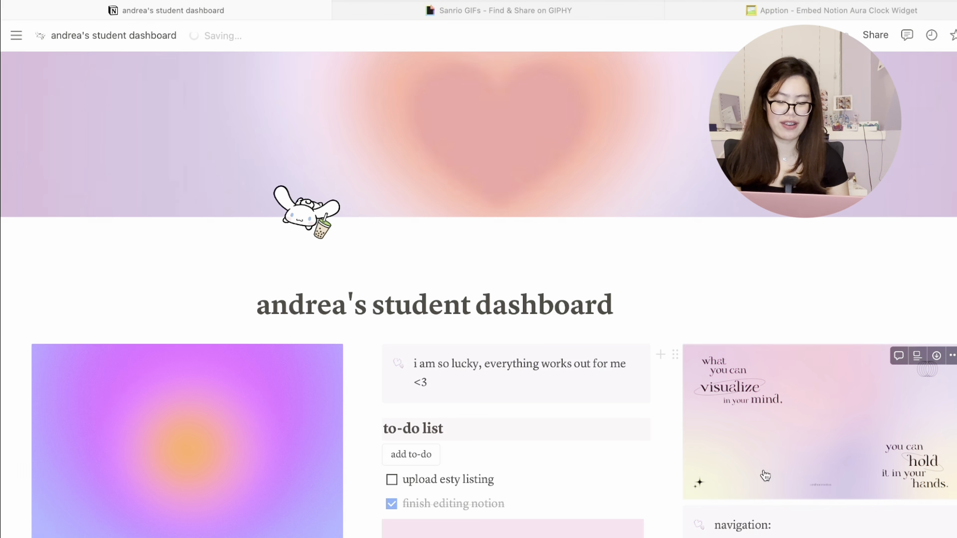
{"action": "scroll", "coordinate": [498, 299], "scroll_direction": "down", "scroll_amount": 3}
{"action": "left_click", "coordinate": [756, 443]}
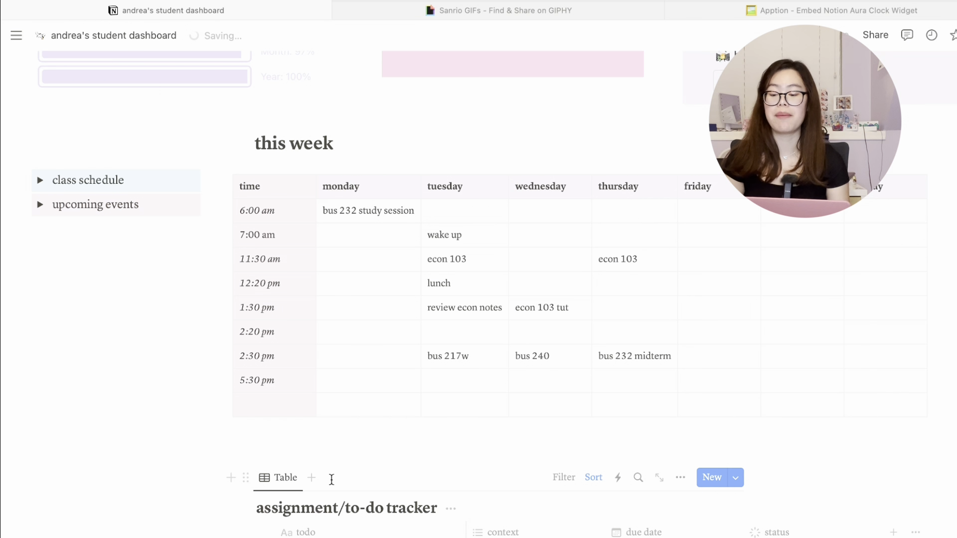
Step: Expand and collapse the class schedule and upcoming events toggles beside the weekly table to view their contents
{"action": "scroll", "coordinate": [331, 479], "scroll_direction": "down", "scroll_amount": 1}
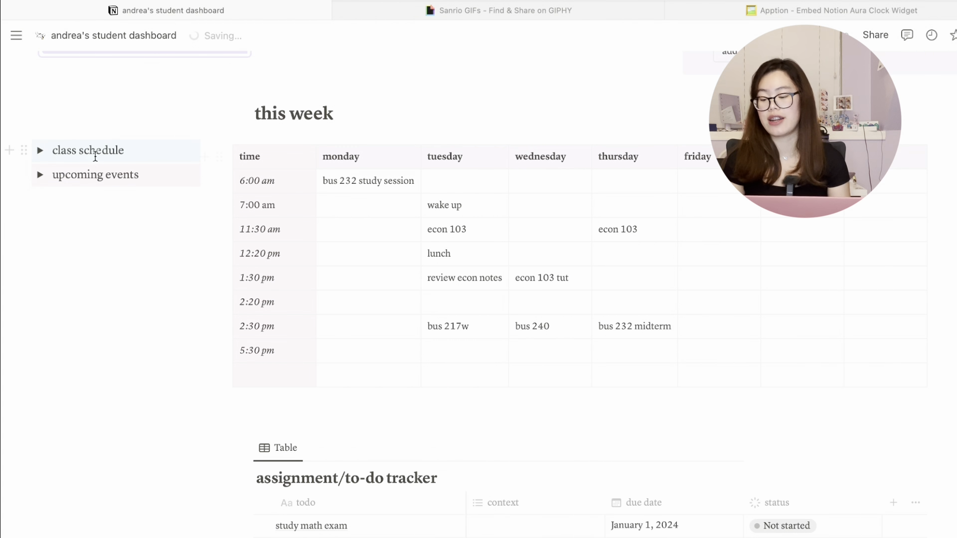
{"action": "left_click", "coordinate": [41, 151]}
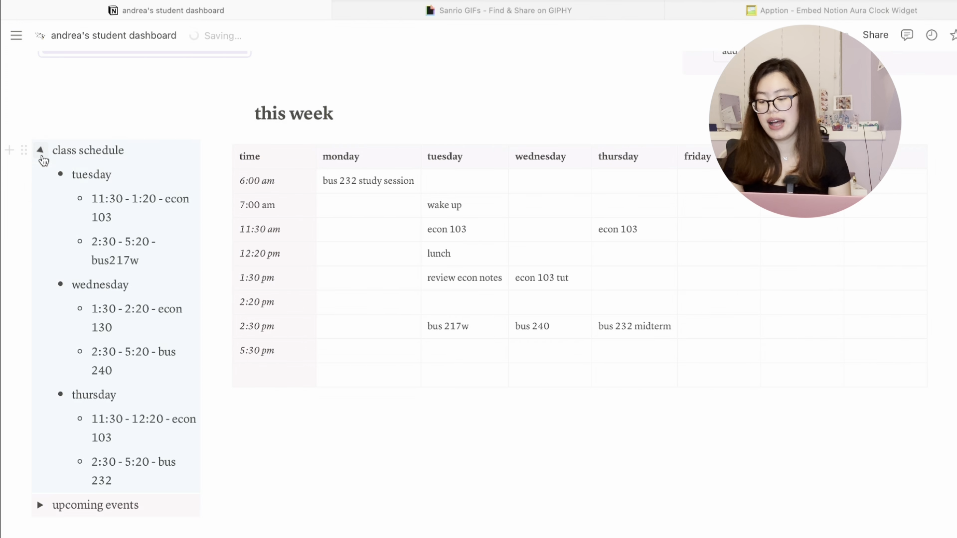
{"action": "left_click", "coordinate": [40, 151]}
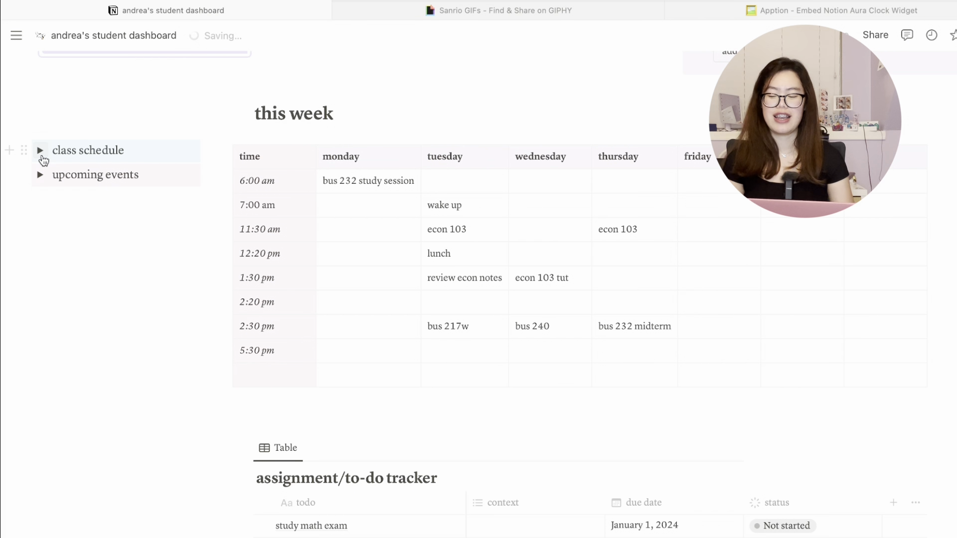
{"action": "left_click", "coordinate": [40, 150]}
{"action": "scroll", "coordinate": [42, 462], "scroll_direction": "down", "scroll_amount": 3}
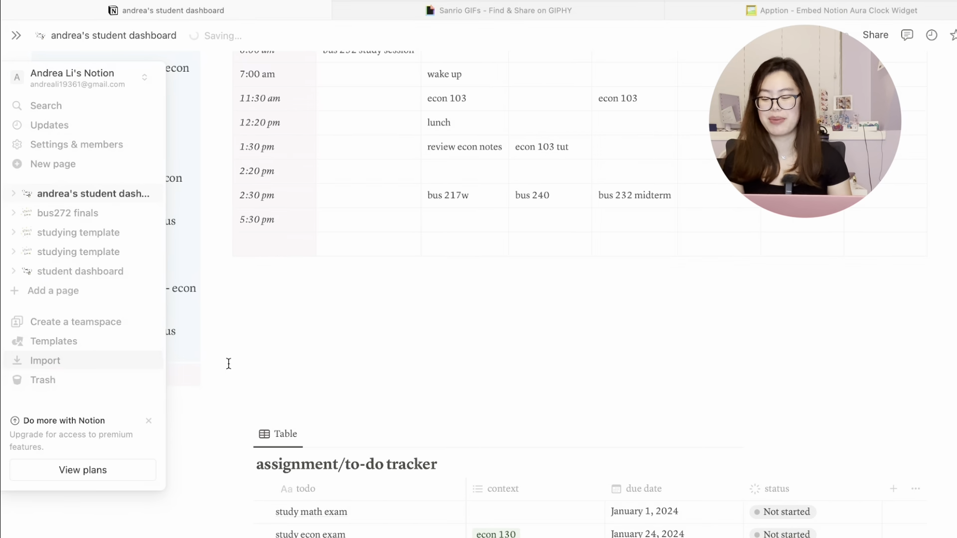
{"action": "left_click", "coordinate": [38, 377]}
{"action": "scroll", "coordinate": [38, 378], "scroll_direction": "up", "scroll_amount": 15}
{"action": "scroll", "coordinate": [38, 378], "scroll_direction": "down", "scroll_amount": 11}
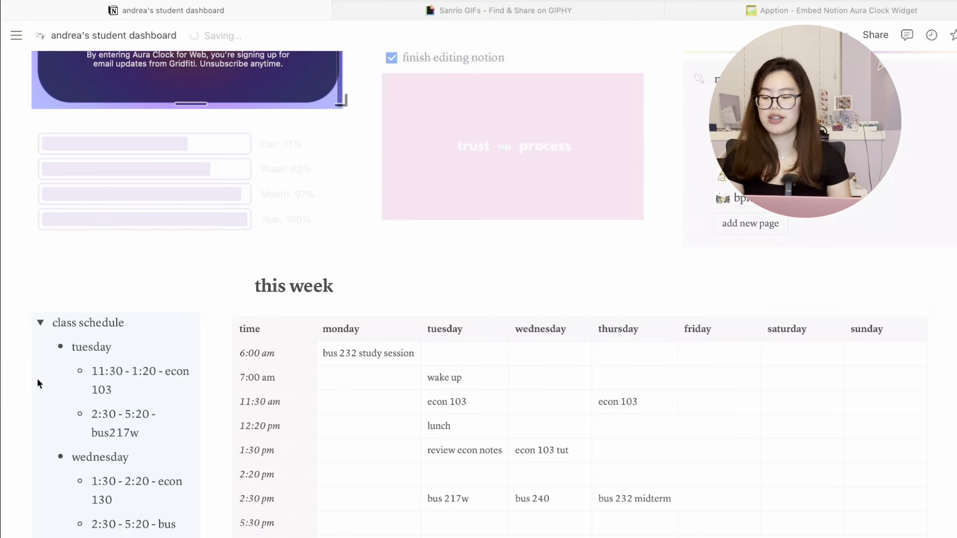
{"action": "scroll", "coordinate": [37, 379], "scroll_direction": "down", "scroll_amount": 3}
{"action": "left_click", "coordinate": [40, 80]}
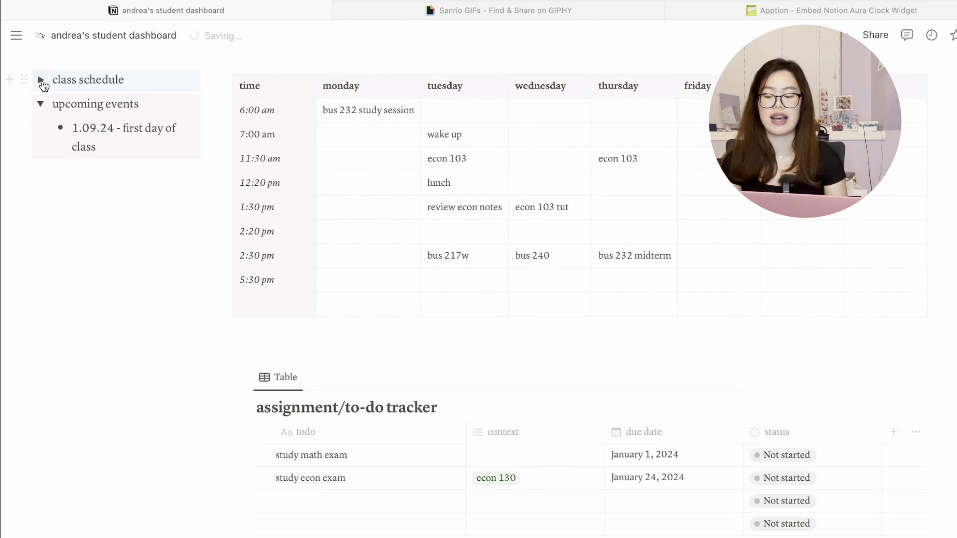
{"action": "left_click", "coordinate": [40, 104]}
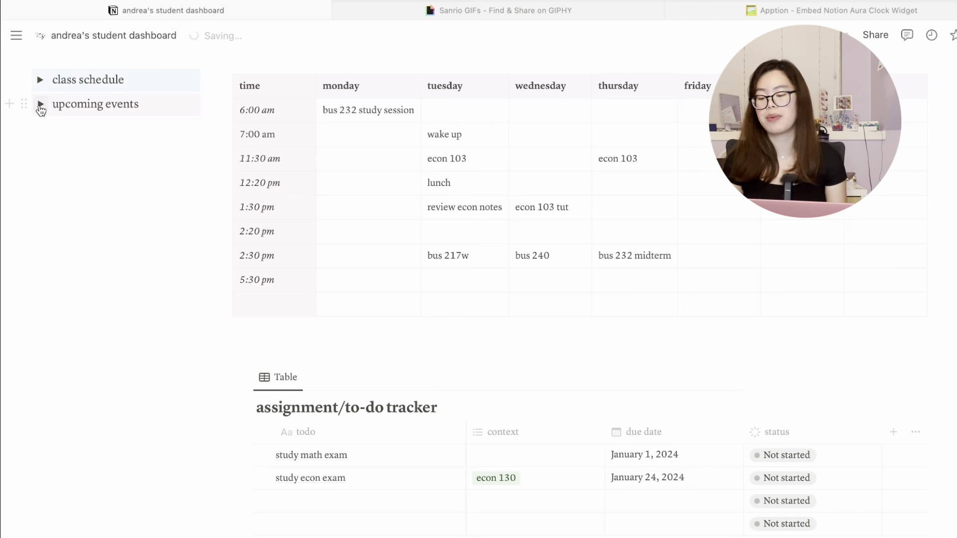
{"action": "left_click", "coordinate": [40, 80]}
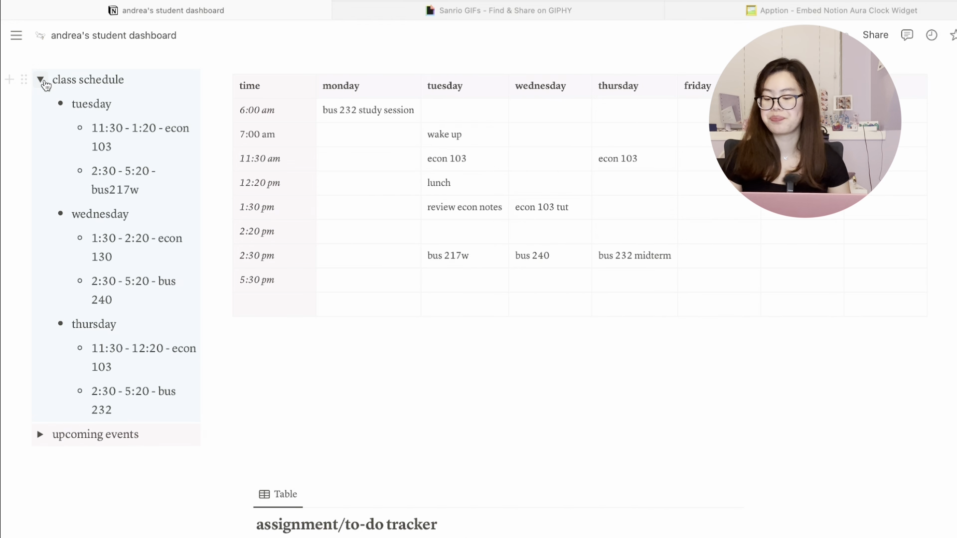
{"action": "left_click", "coordinate": [41, 80]}
Step: Try out a placeholder bullet below the first day of class event, delete it, and collapse the upcoming events toggle
{"action": "left_click", "coordinate": [40, 104]}
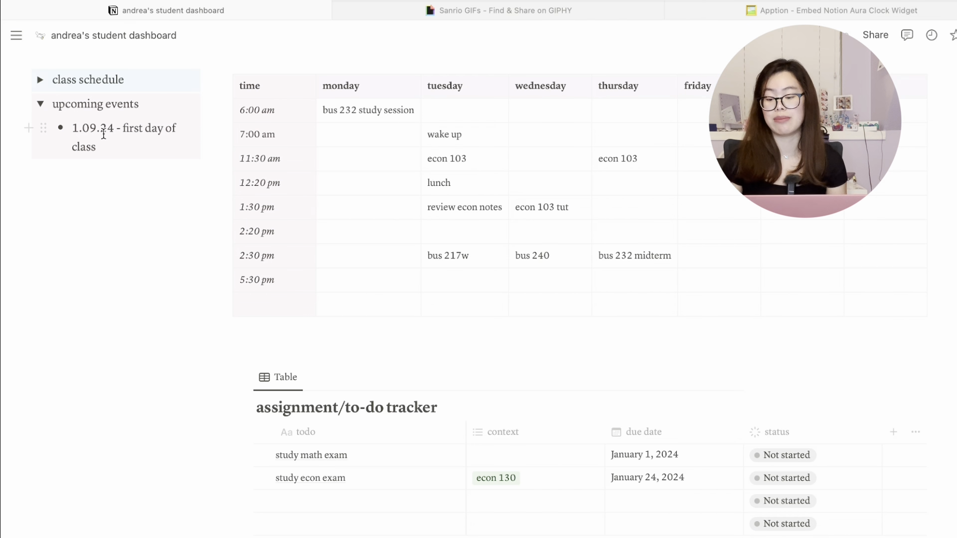
{"action": "left_click", "coordinate": [118, 146]}
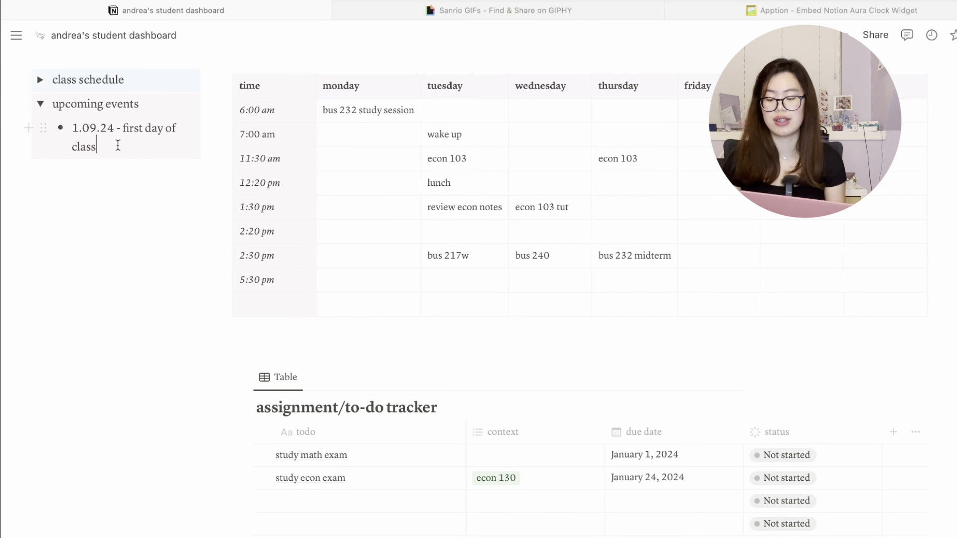
{"action": "key", "text": "Return"}
{"action": "type", "text": "dsuds"}
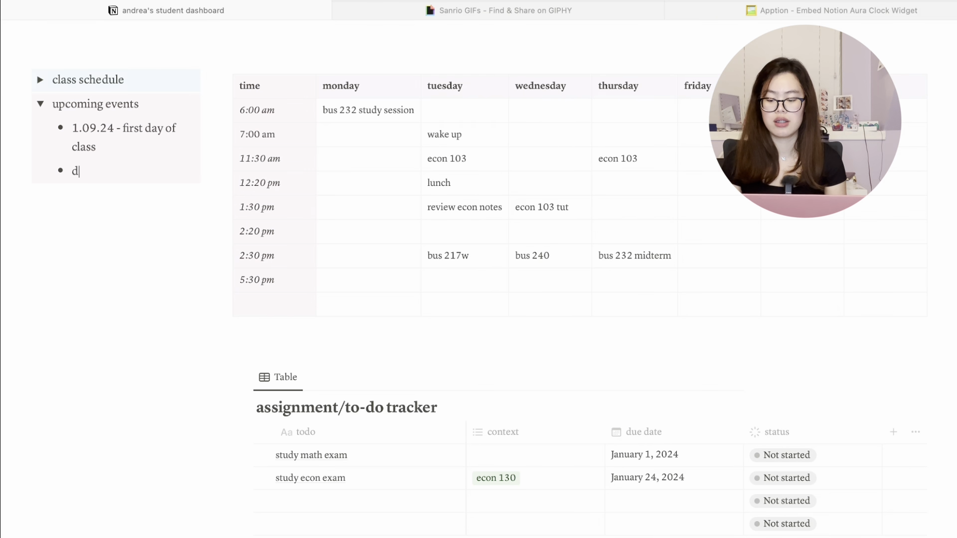
{"action": "key", "text": "BackSpace"}
{"action": "key", "text": "BackSpace"}
{"action": "key", "text": "BackSpace"}
{"action": "key", "text": "BackSpace"}
{"action": "key", "text": "BackSpace"}
{"action": "key", "text": "BackSpace"}
{"action": "key", "text": "BackSpace"}
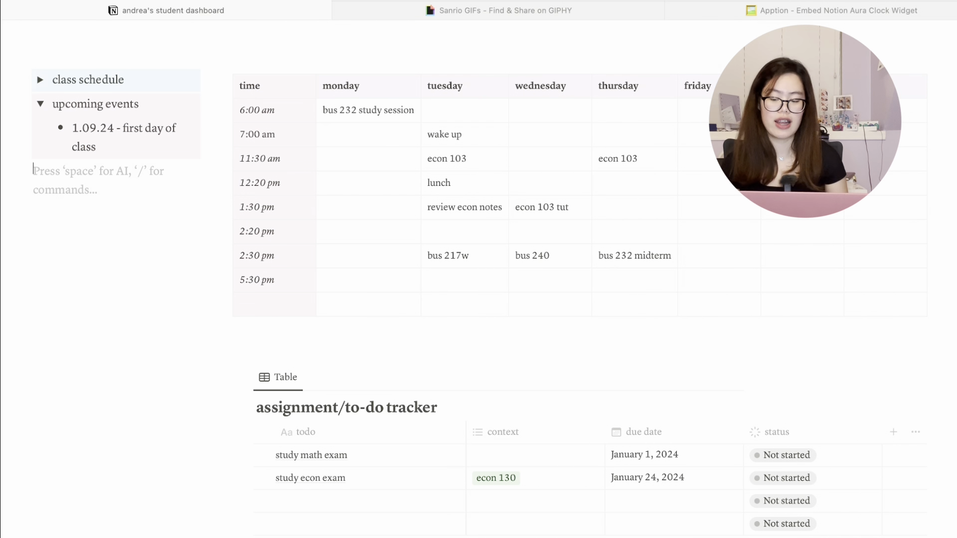
{"action": "left_click", "coordinate": [42, 106]}
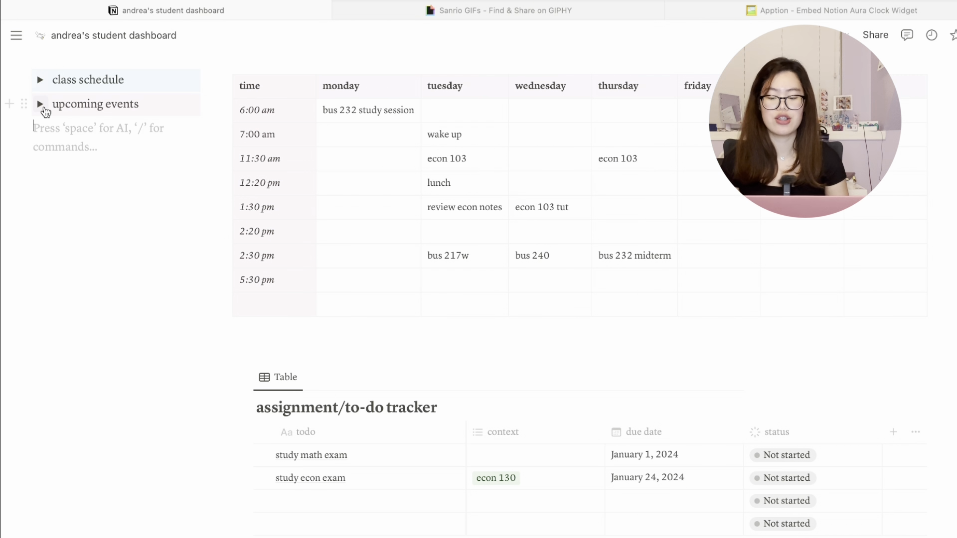
Step: Add a colon to the weekly schedule heading so it reads "this week:"
{"action": "scroll", "coordinate": [566, 223], "scroll_direction": "up", "scroll_amount": 3}
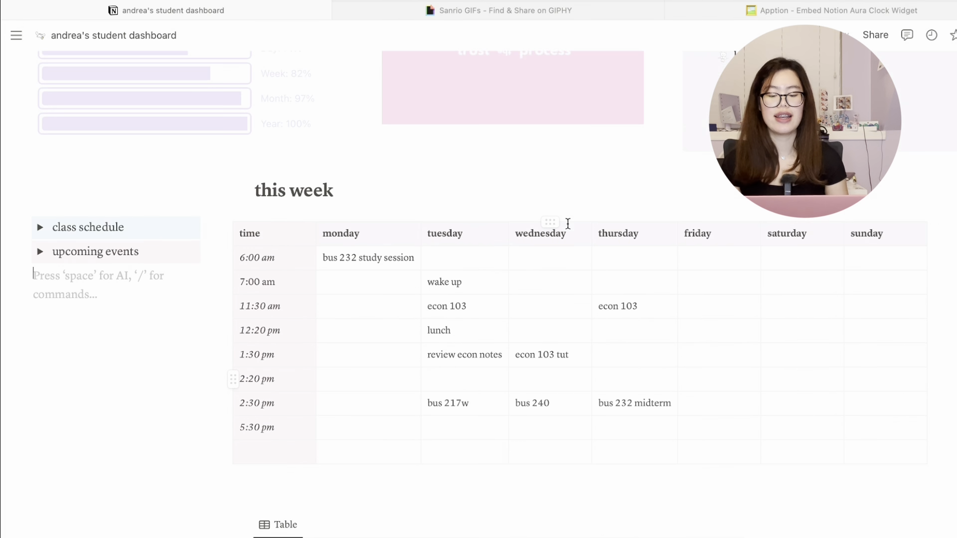
{"action": "scroll", "coordinate": [568, 223], "scroll_direction": "down", "scroll_amount": 2}
{"action": "left_click", "coordinate": [367, 118]}
{"action": "type", "text": ":"}
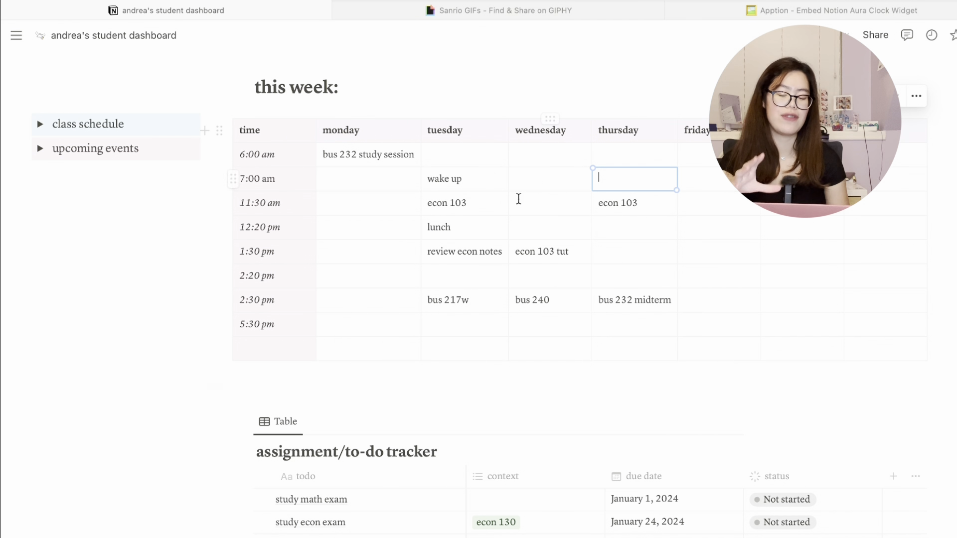
Step: Clear the "bus 232 study session", "review econ notes" and "bus 232 midterm" entries from the weekly schedule table
{"action": "double_click", "coordinate": [377, 148]}
{"action": "triple_click", "coordinate": [378, 155]}
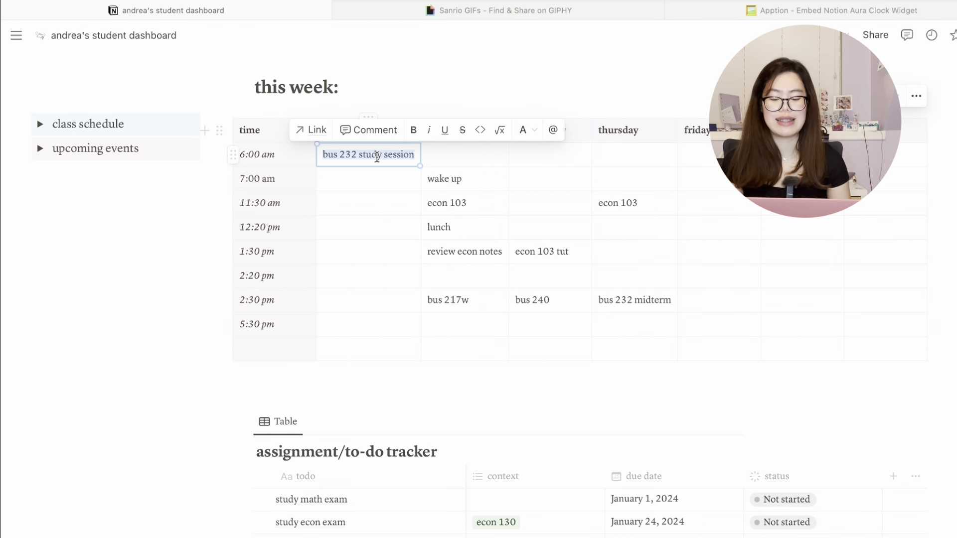
{"action": "key", "text": "BackSpace"}
{"action": "triple_click", "coordinate": [426, 251]}
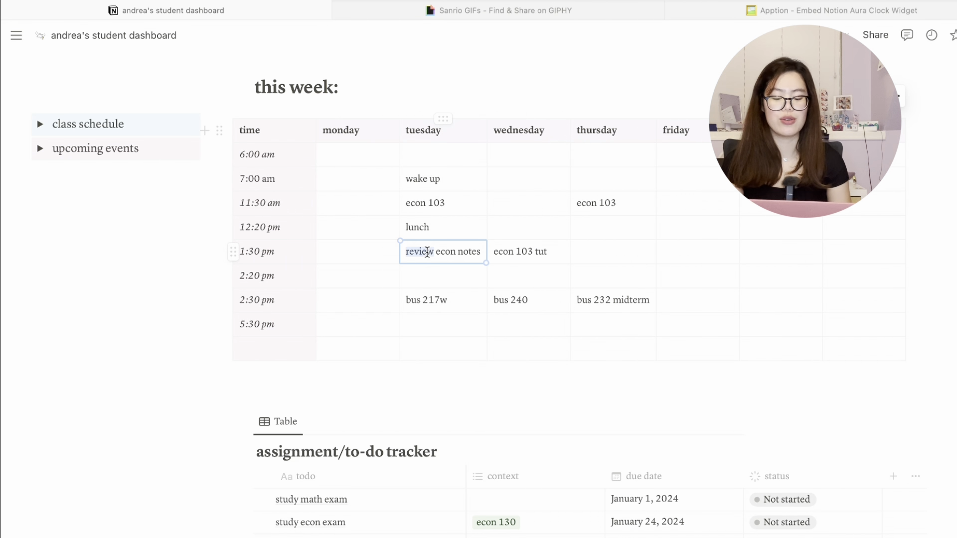
{"action": "key", "text": "BackSpace"}
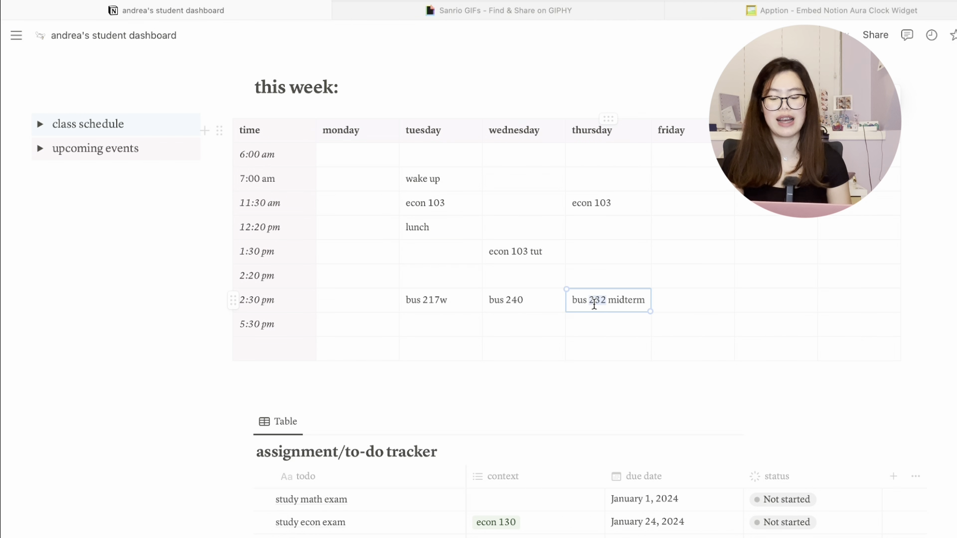
{"action": "triple_click", "coordinate": [595, 301]}
{"action": "key", "text": "BackSpace"}
{"action": "left_click", "coordinate": [429, 203]}
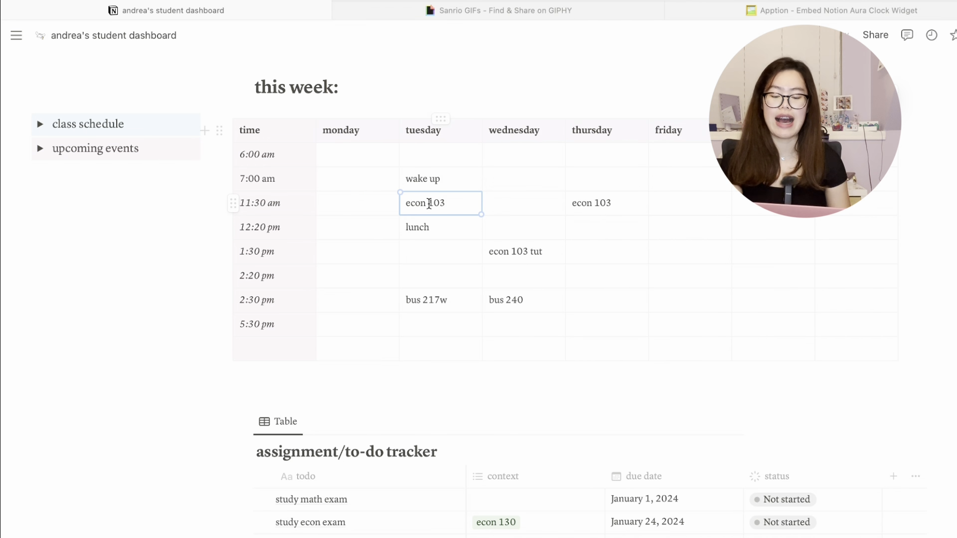
Step: Clear the "lunch" entry from Tuesday at 12:20 pm in the weekly schedule table
{"action": "left_click", "coordinate": [425, 226]}
{"action": "double_click", "coordinate": [425, 227]}
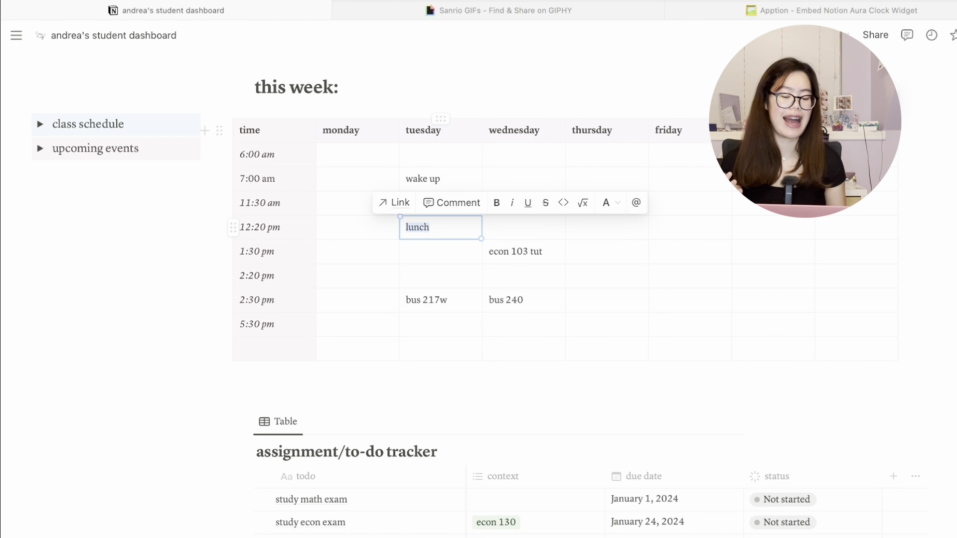
{"action": "key", "text": "BackSpace"}
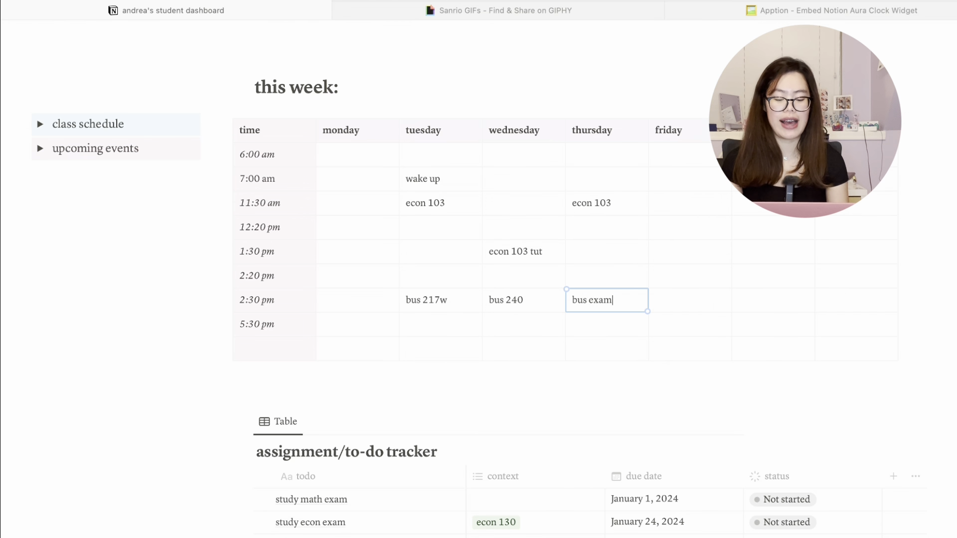
Step: Enter "bus exam" for Thursday at 2:30 pm in the weekly schedule table
{"action": "key", "text": "BackSpace"}
{"action": "key", "text": "BackSpace"}
{"action": "key", "text": "BackSpace"}
{"action": "key", "text": "BackSpace"}
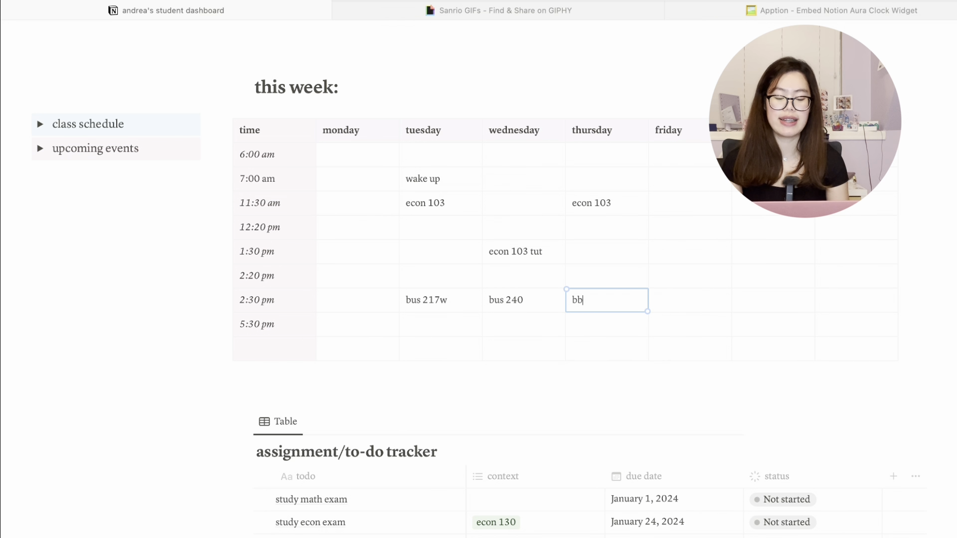
{"action": "type", "text": "exa"}
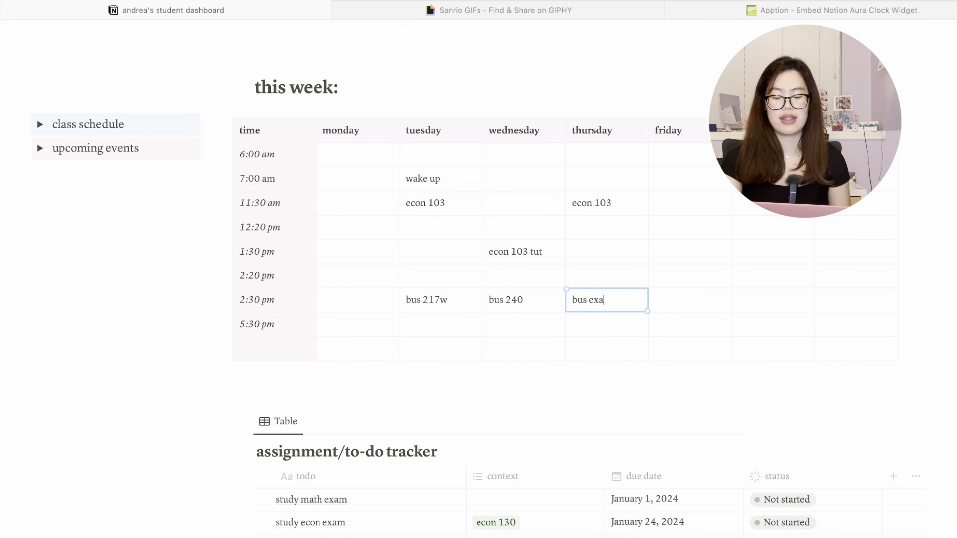
{"action": "type", "text": ",m"}
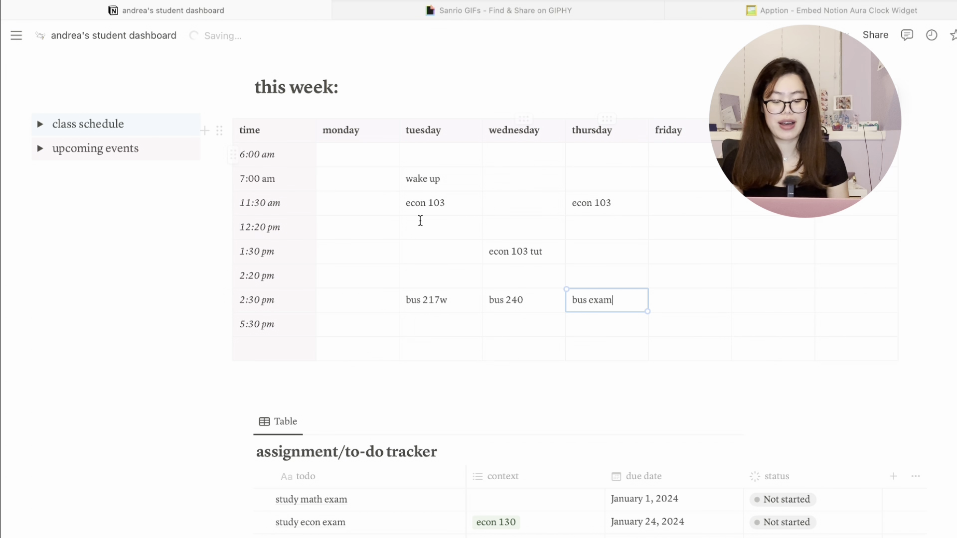
{"action": "left_click", "coordinate": [597, 267]}
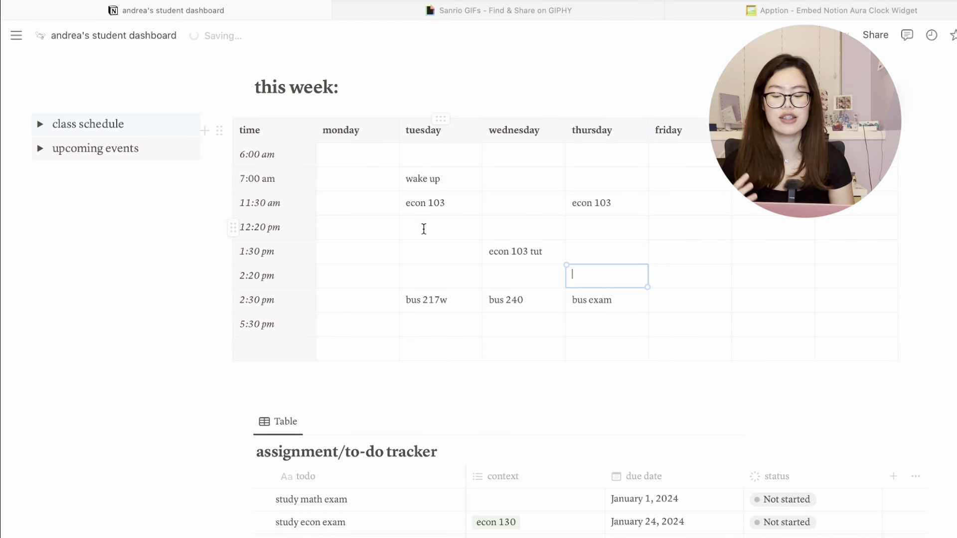
{"action": "scroll", "coordinate": [423, 229], "scroll_direction": "down", "scroll_amount": 2}
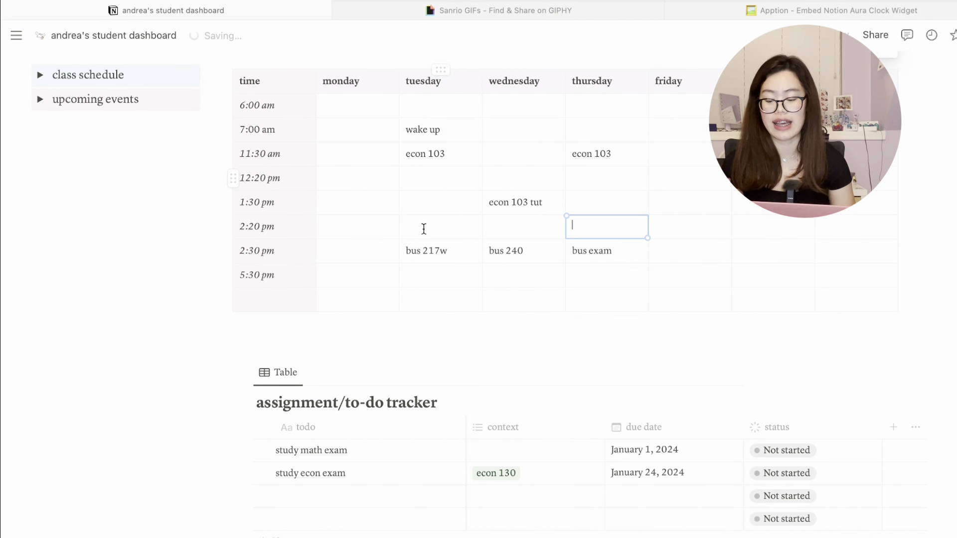
{"action": "left_click", "coordinate": [378, 187]}
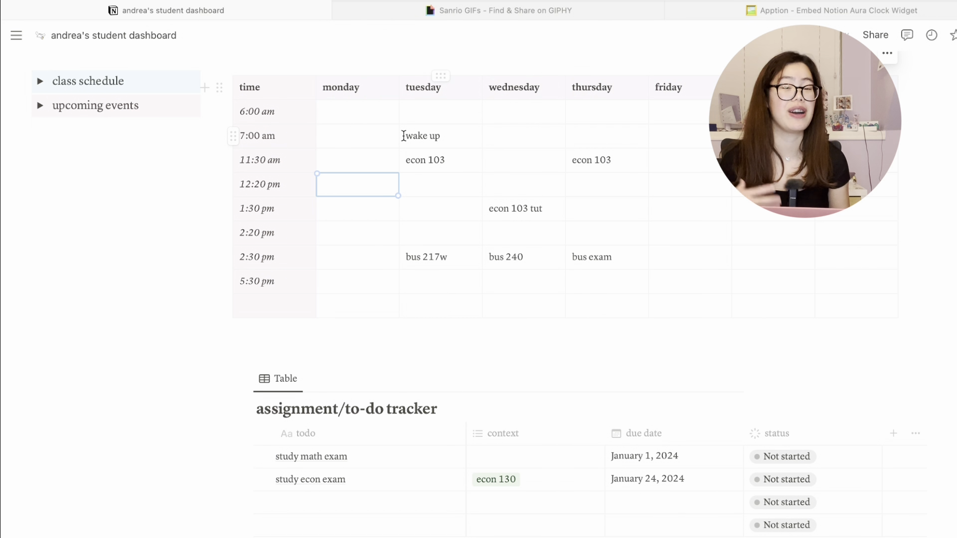
{"action": "scroll", "coordinate": [388, 238], "scroll_direction": "up", "scroll_amount": 4}
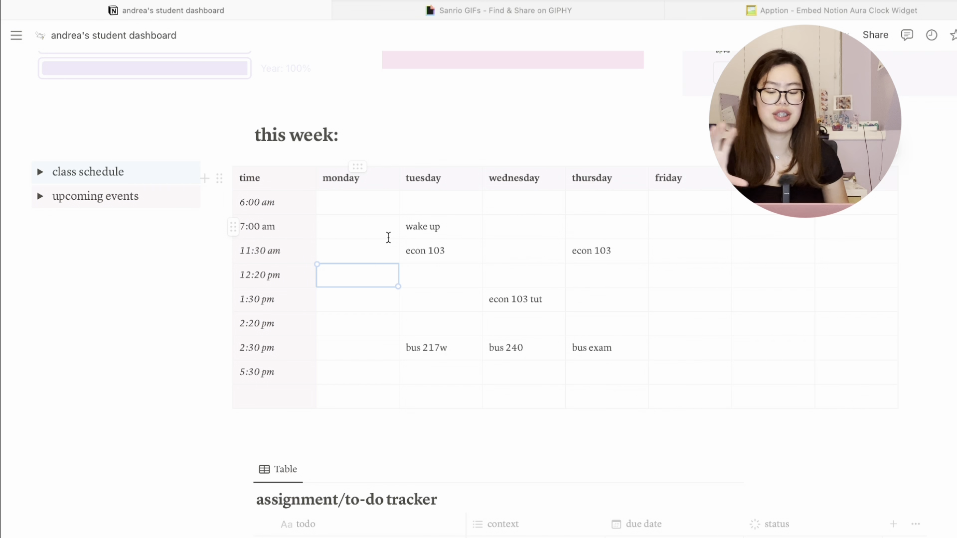
{"action": "scroll", "coordinate": [388, 244], "scroll_direction": "down", "scroll_amount": 4}
{"action": "scroll", "coordinate": [387, 248], "scroll_direction": "up", "scroll_amount": 6}
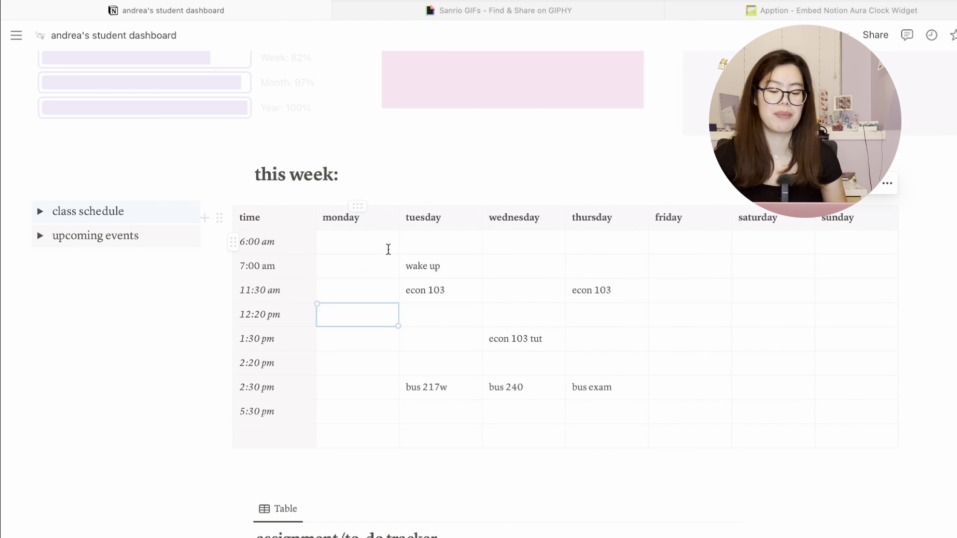
{"action": "scroll", "coordinate": [388, 249], "scroll_direction": "down", "scroll_amount": 4}
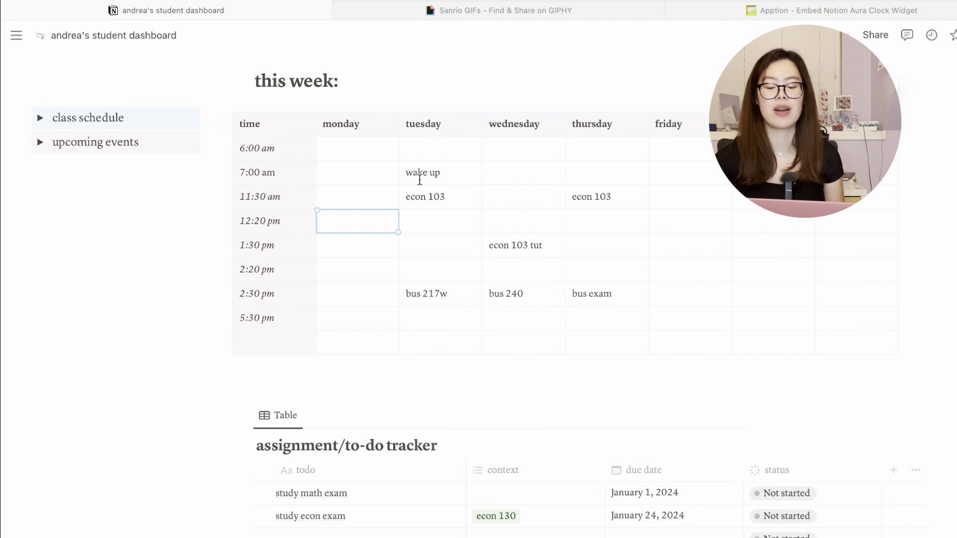
Step: Clear the "study math exam" and "study econ exam" names and the econ 130 context tag from the assignment/to-do tracker
{"action": "scroll", "coordinate": [250, 209], "scroll_direction": "down", "scroll_amount": 9}
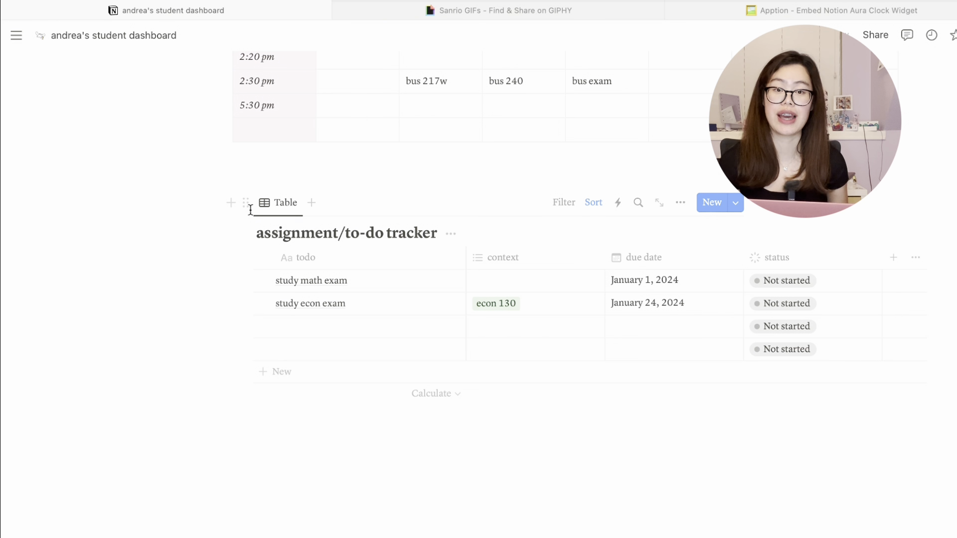
{"action": "left_click", "coordinate": [304, 286]}
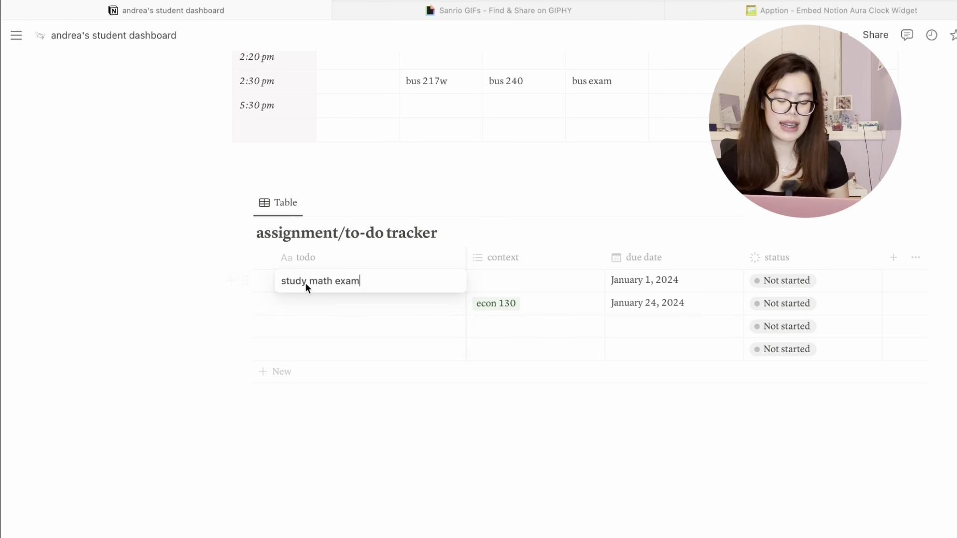
{"action": "key", "text": "BackSpace"}
{"action": "key", "text": "BackSpace"}
{"action": "key", "text": "BackSpace"}
{"action": "key", "text": "BackSpace"}
{"action": "key", "text": "BackSpace"}
{"action": "key", "text": "BackSpace"}
{"action": "key", "text": "BackSpace"}
{"action": "key", "text": "BackSpace"}
{"action": "key", "text": "BackSpace"}
{"action": "key", "text": "BackSpace"}
{"action": "key", "text": "BackSpace"}
{"action": "key", "text": "BackSpace"}
{"action": "key", "text": "BackSpace"}
{"action": "key", "text": "BackSpace"}
{"action": "key", "text": "BackSpace"}
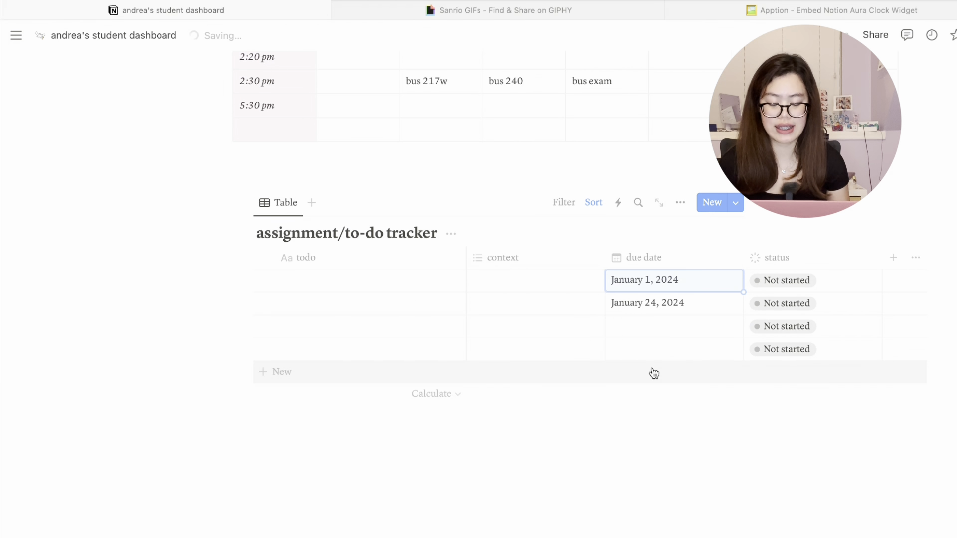
Step: Name the third row of the assignment/to-do tracker "exam" and set its due date to December 31, 2023
{"action": "left_click", "coordinate": [374, 329]}
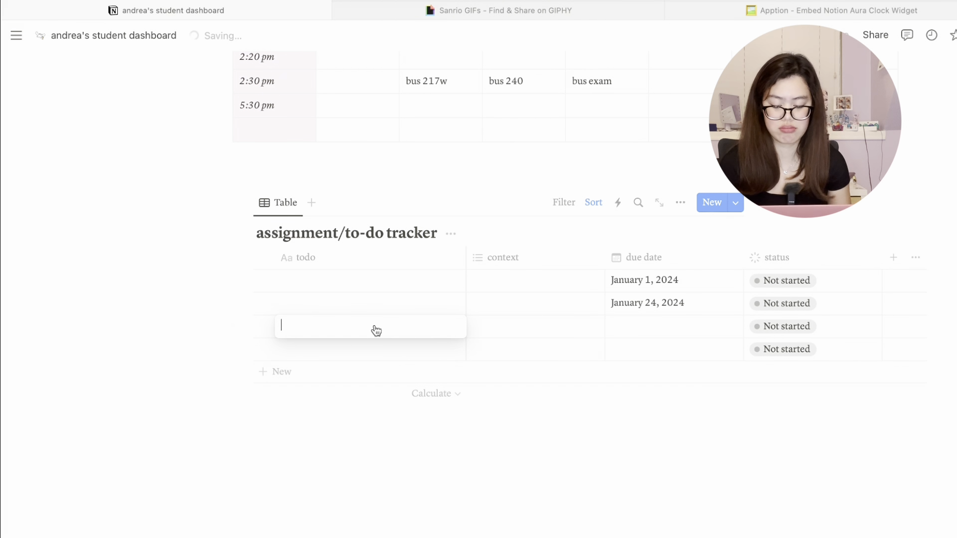
{"action": "type", "text": "exam"}
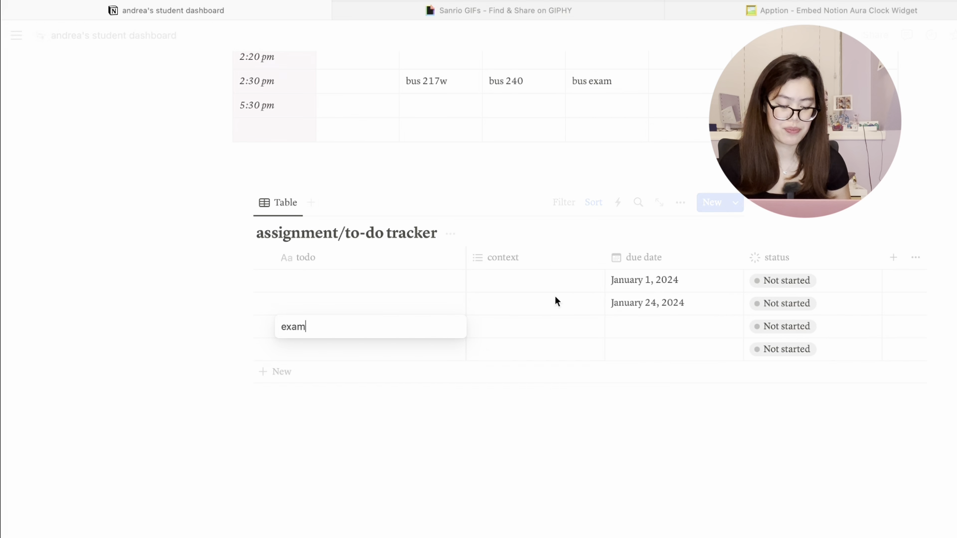
{"action": "left_click", "coordinate": [638, 335]}
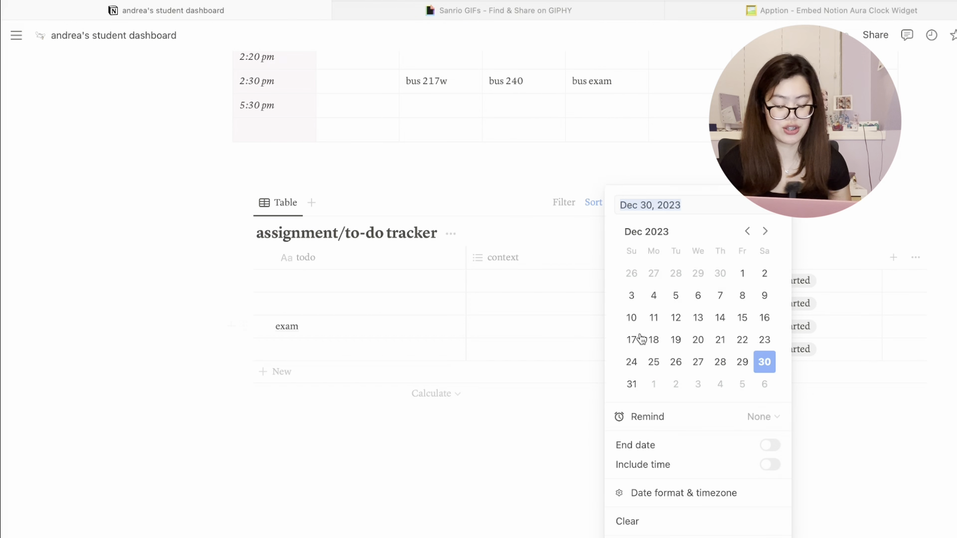
{"action": "left_click", "coordinate": [632, 384]}
{"action": "left_click", "coordinate": [477, 446]}
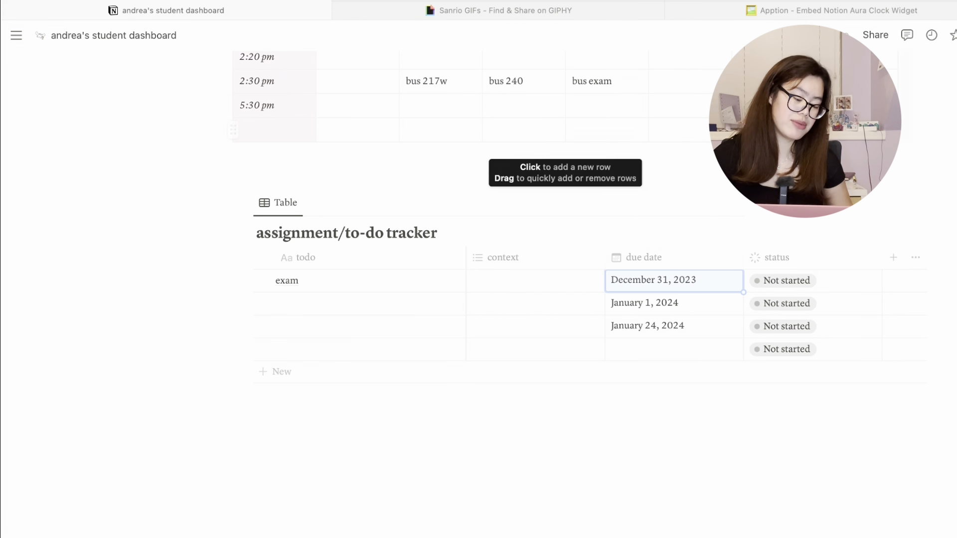
Step: Try the Done status on the exam entry in the tracker and switch it to In progress
{"action": "left_click", "coordinate": [785, 280]}
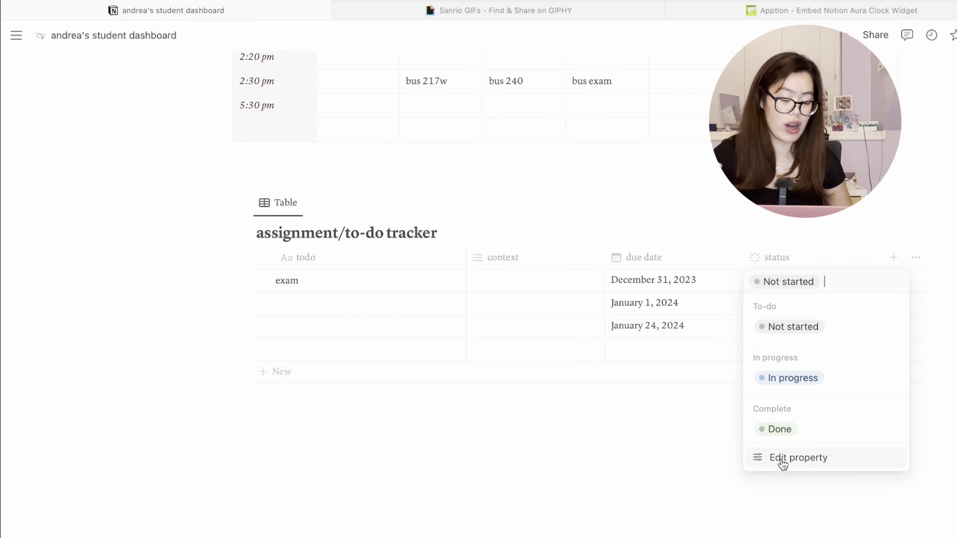
{"action": "left_click", "coordinate": [772, 439]}
{"action": "left_click", "coordinate": [824, 280]}
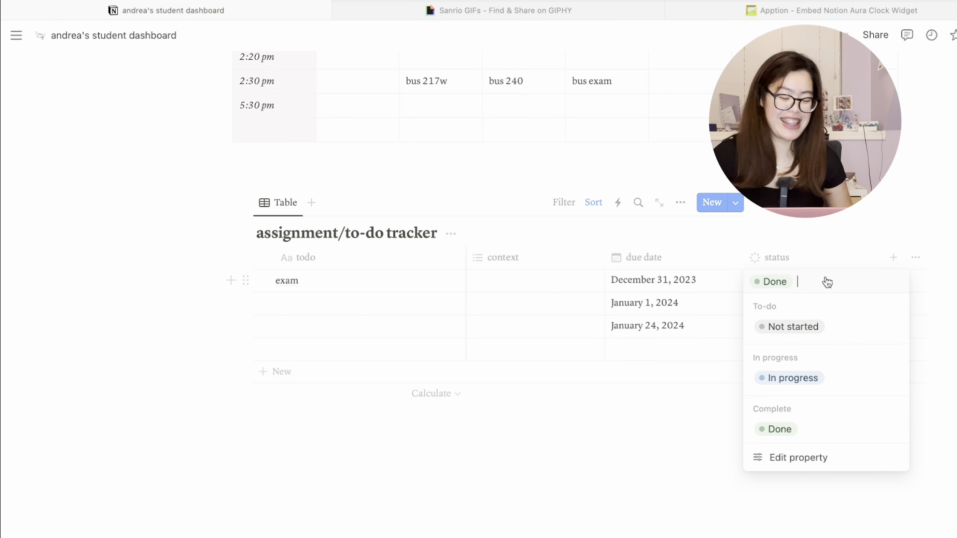
{"action": "left_click", "coordinate": [809, 380]}
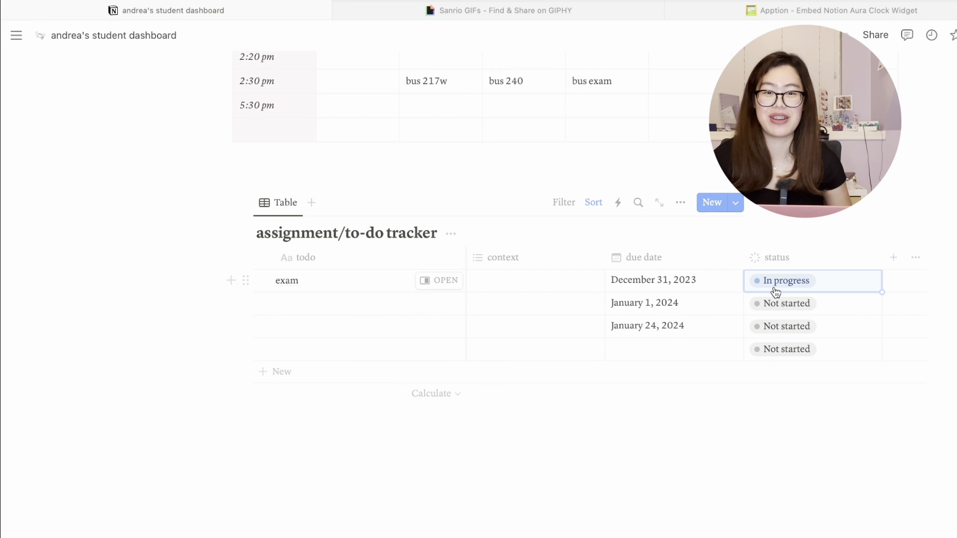
{"action": "scroll", "coordinate": [776, 292], "scroll_direction": "up", "scroll_amount": 1}
{"action": "scroll", "coordinate": [775, 292], "scroll_direction": "down", "scroll_amount": 1}
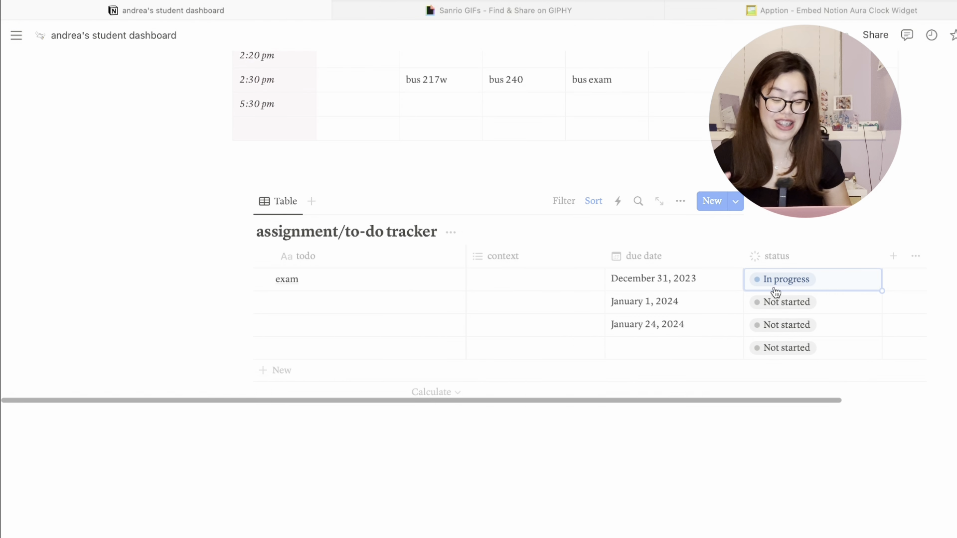
{"action": "scroll", "coordinate": [776, 292], "scroll_direction": "up", "scroll_amount": 1}
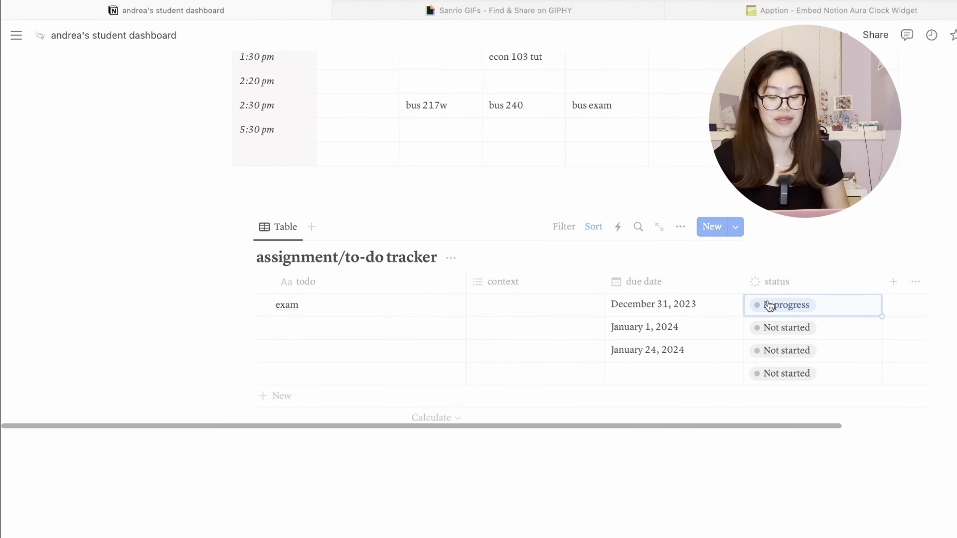